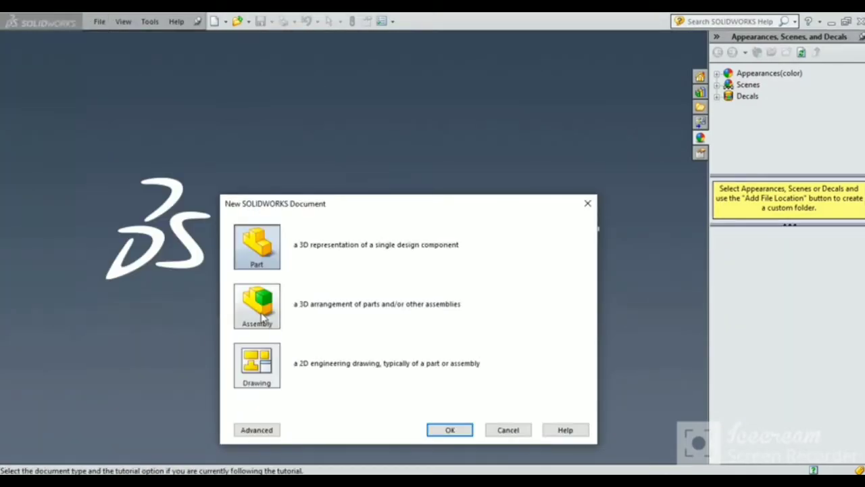
Choose Assembly in the New SOLIDWORKS Document dialog to open Assem1 with Begin Assembly.
click(262, 316)
click(450, 433)
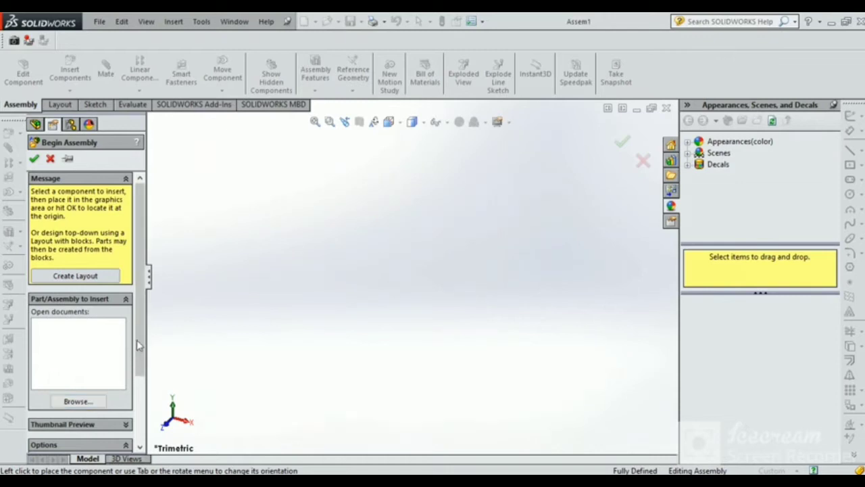
scroll(140, 327, down, 3)
scroll(141, 327, up, 3)
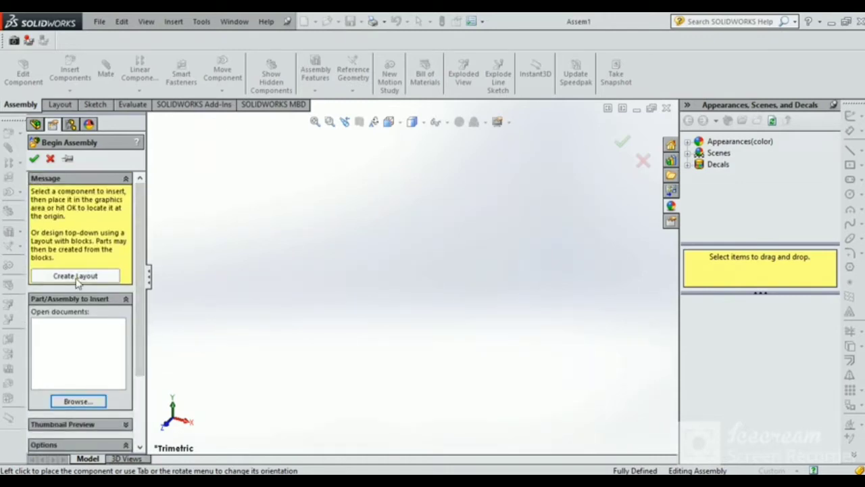
Start a layout and draw a centre rectangle from the origin out near the plane edge.
click(75, 277)
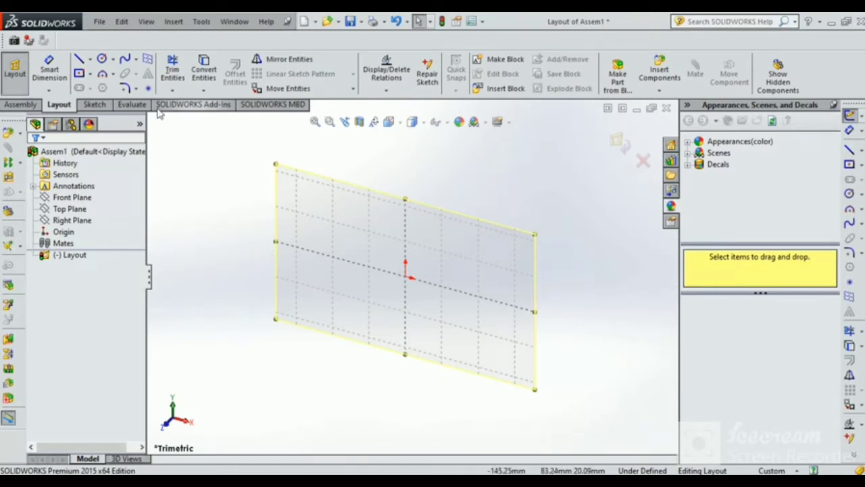
key(r)
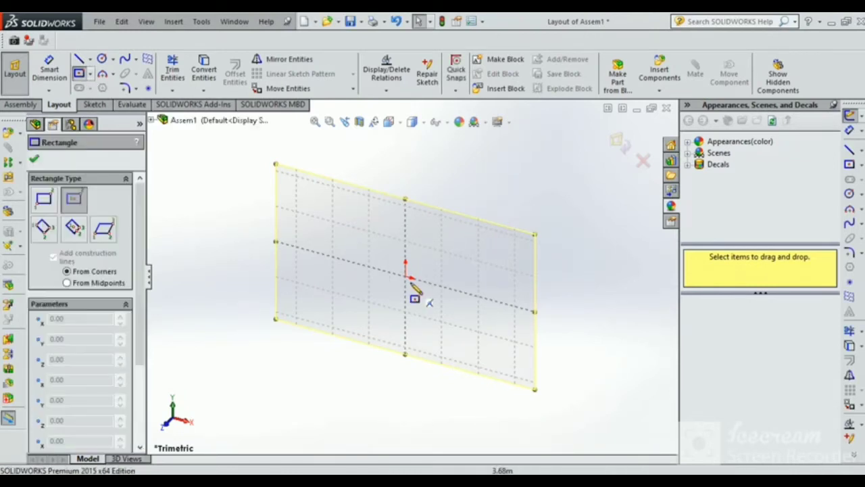
click(406, 276)
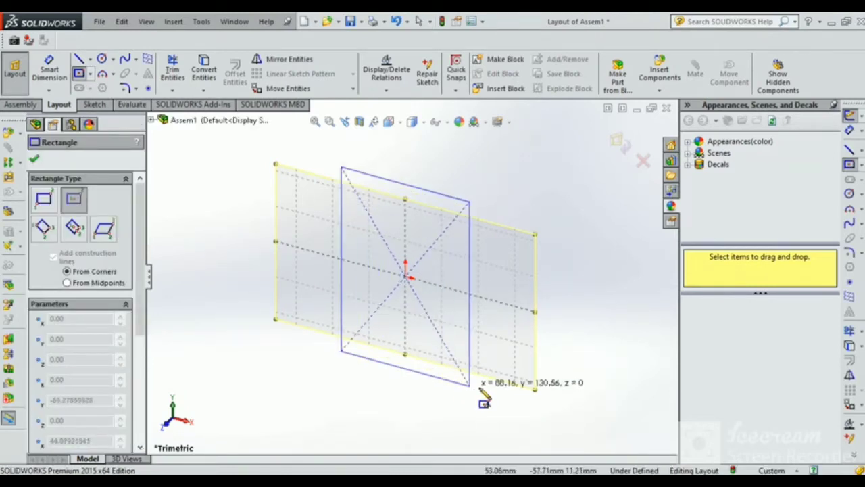
click(531, 382)
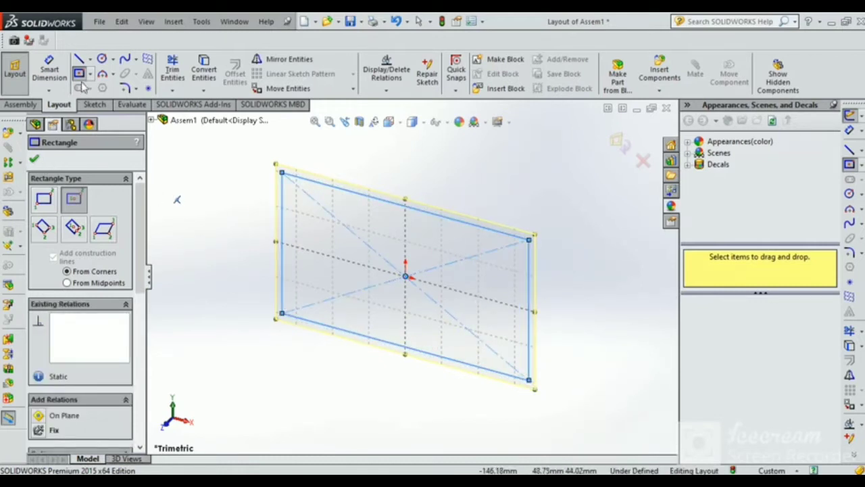
Add two circles on the rectangle's diagonal, one upper left and one lower right.
click(102, 60)
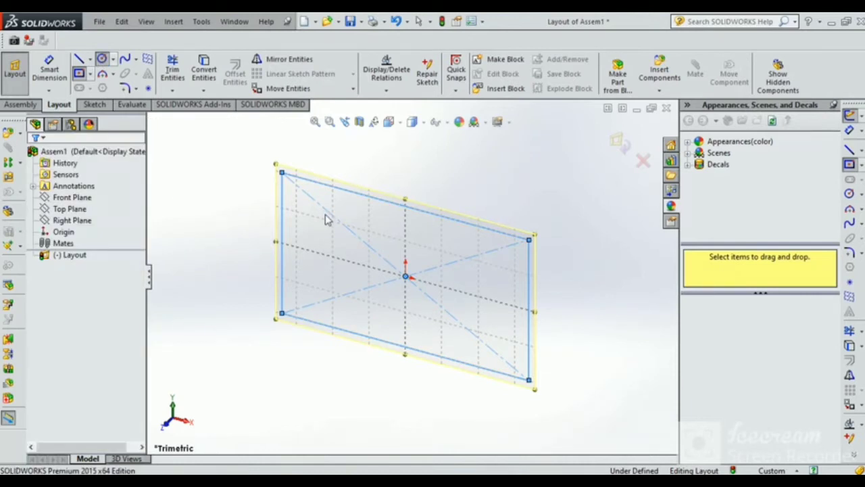
click(333, 214)
click(351, 227)
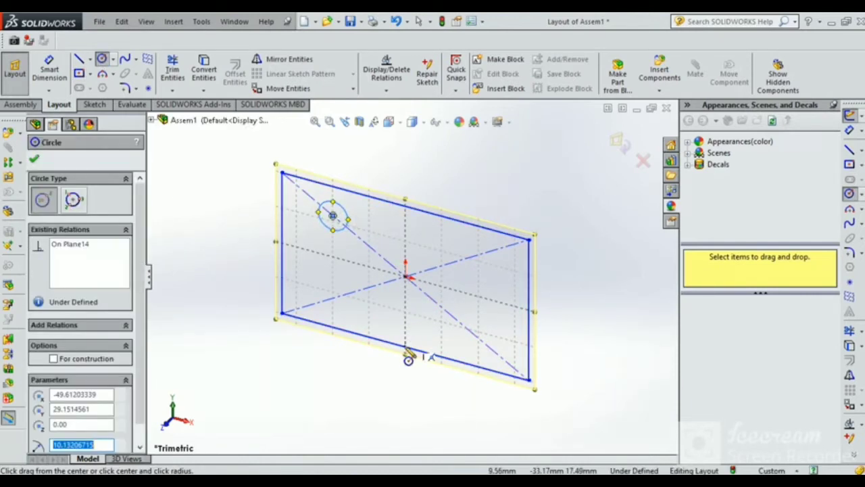
click(464, 326)
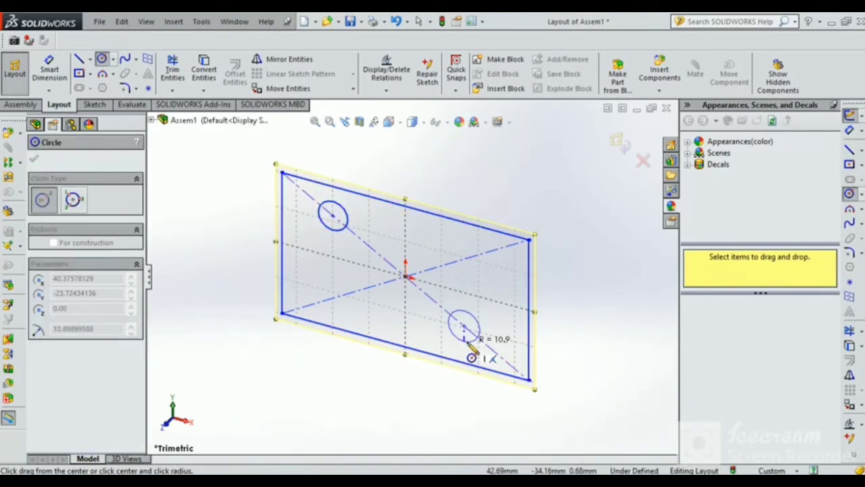
click(466, 341)
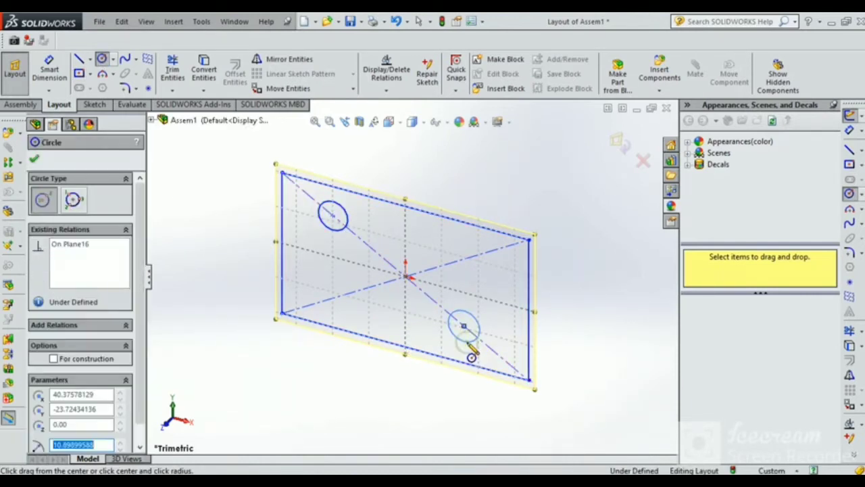
Draw a small centre rectangle at the origin and exit the layout.
click(80, 76)
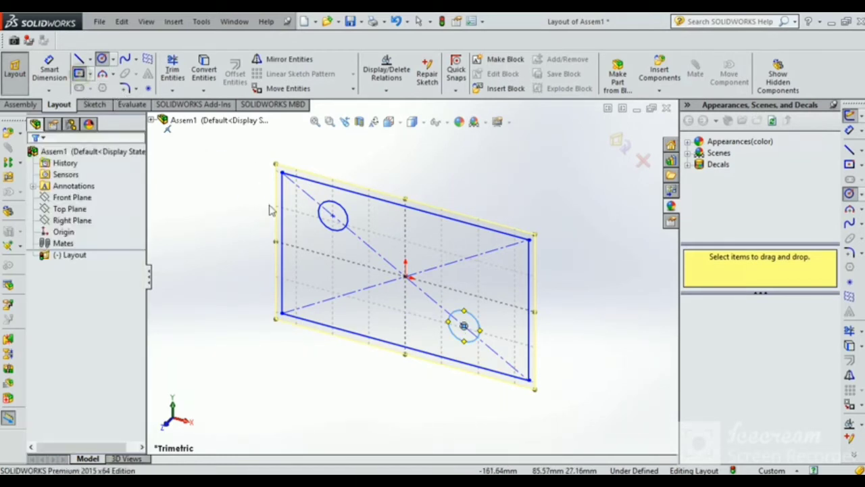
click(404, 275)
click(433, 298)
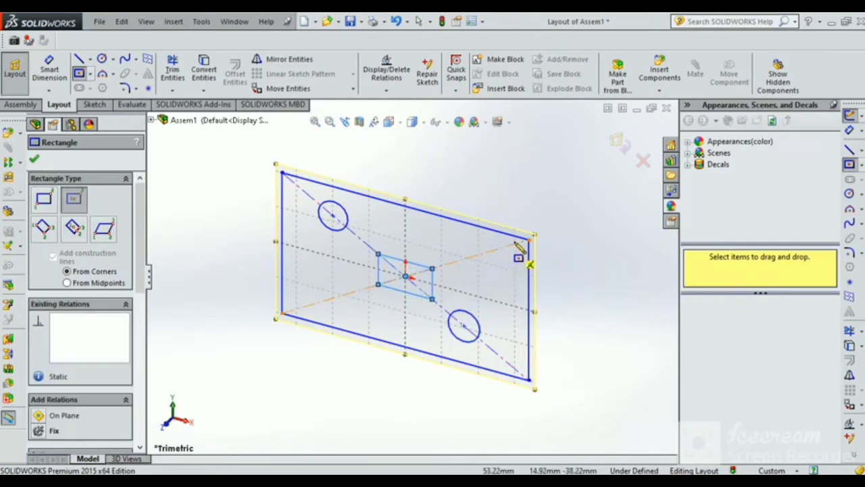
click(617, 142)
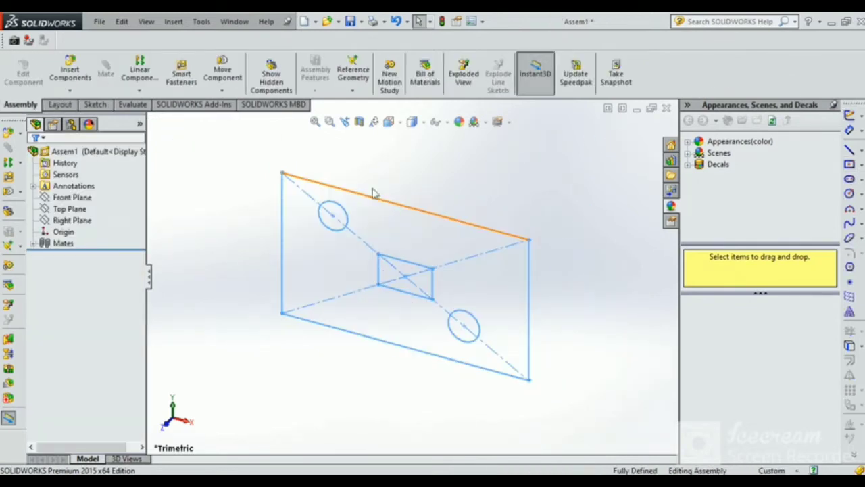
Select the assembly's Front Plane and view it straight on.
click(74, 197)
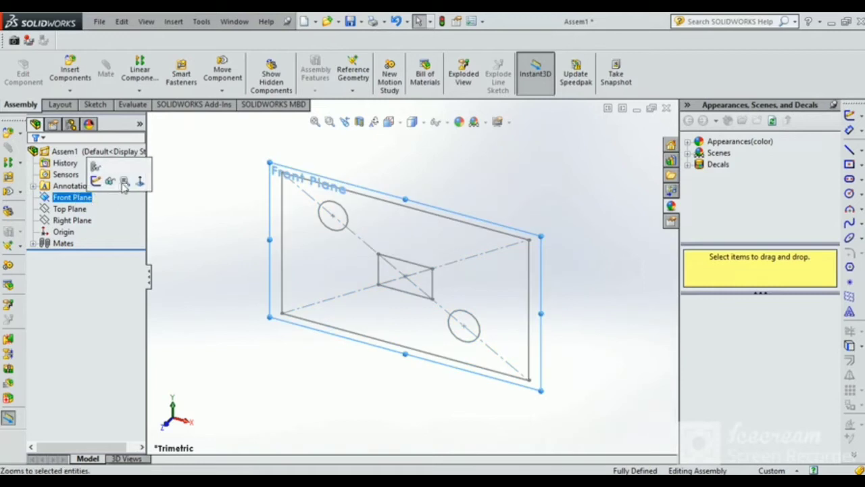
click(125, 176)
right_click(88, 200)
click(141, 175)
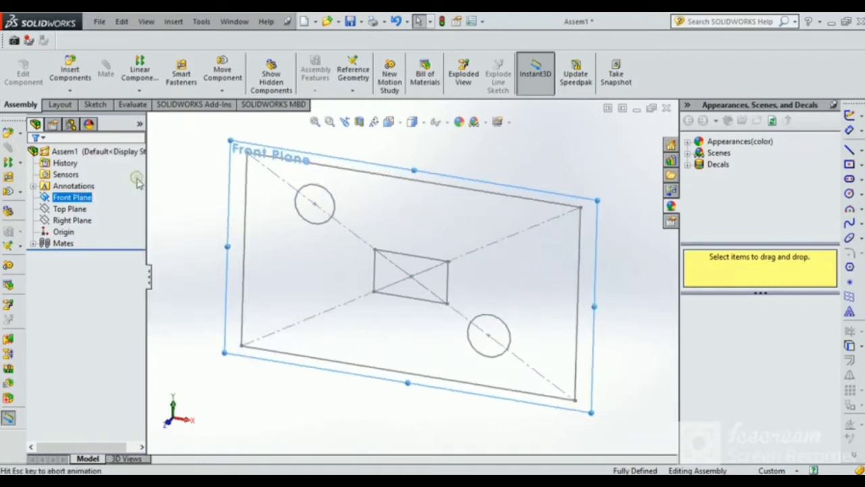
click(471, 359)
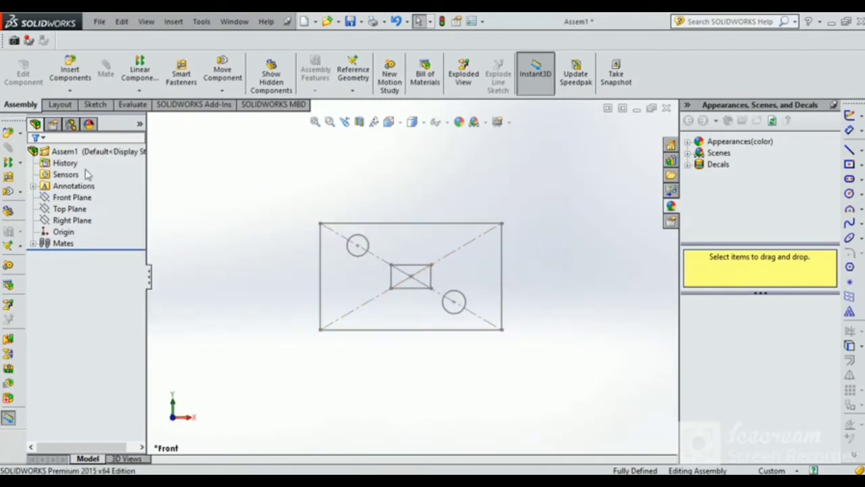
Insert a new blank part on the Front Plane and sketch on its Front Plane.
click(72, 92)
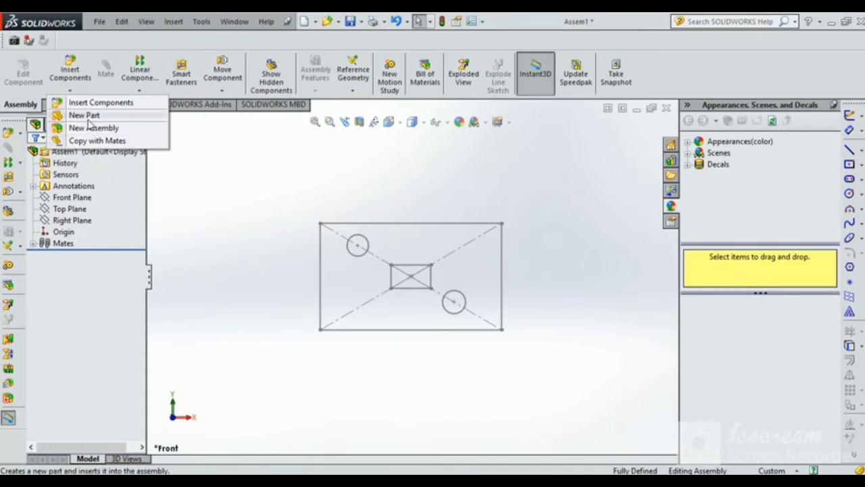
click(89, 121)
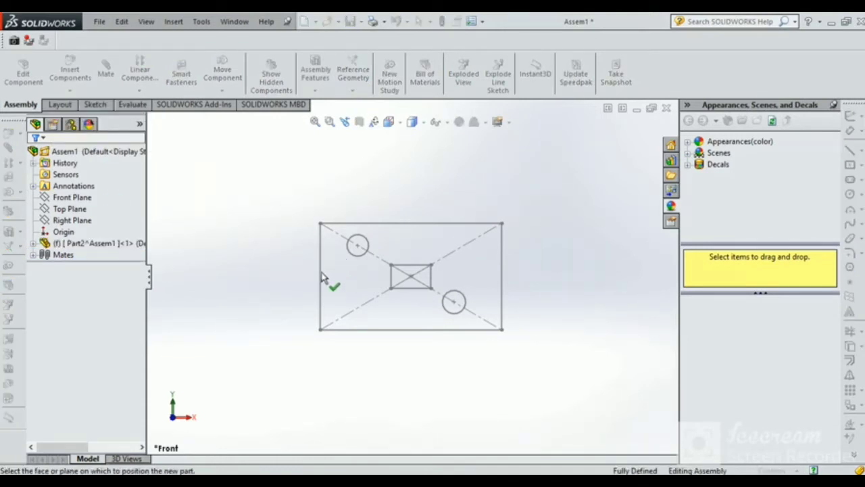
click(76, 198)
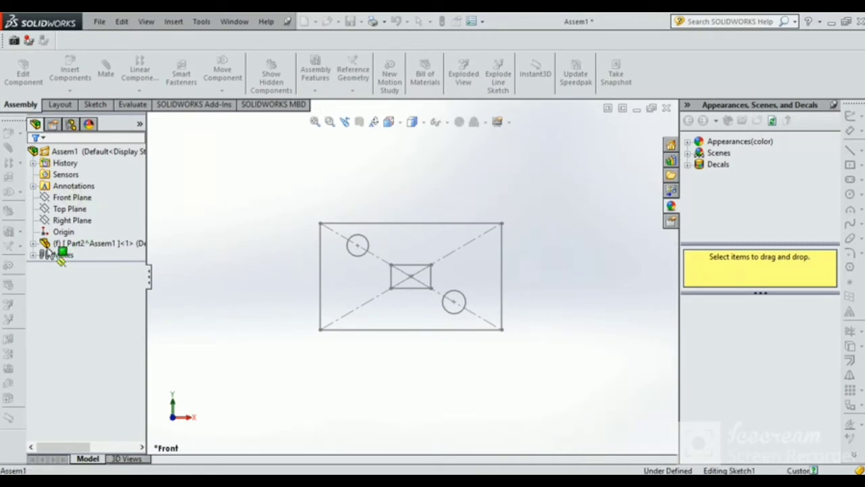
click(84, 312)
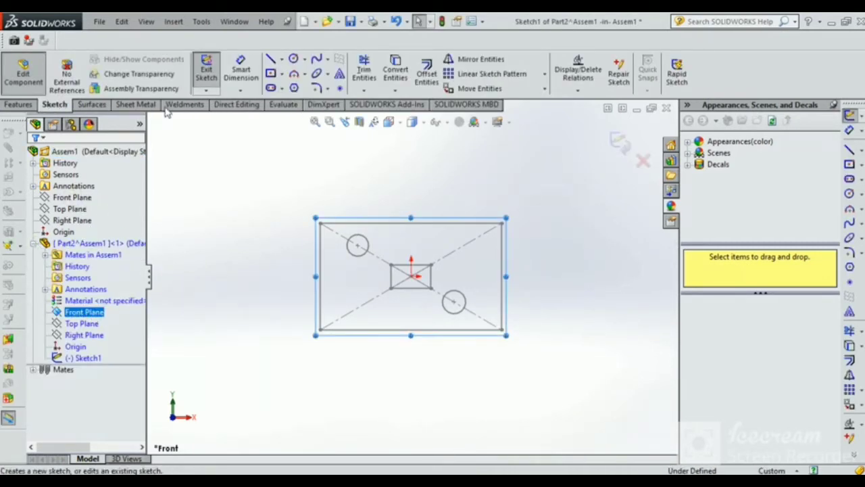
Draw a centre rectangle from the origin snapped to the layout's outer outline.
click(282, 76)
click(281, 76)
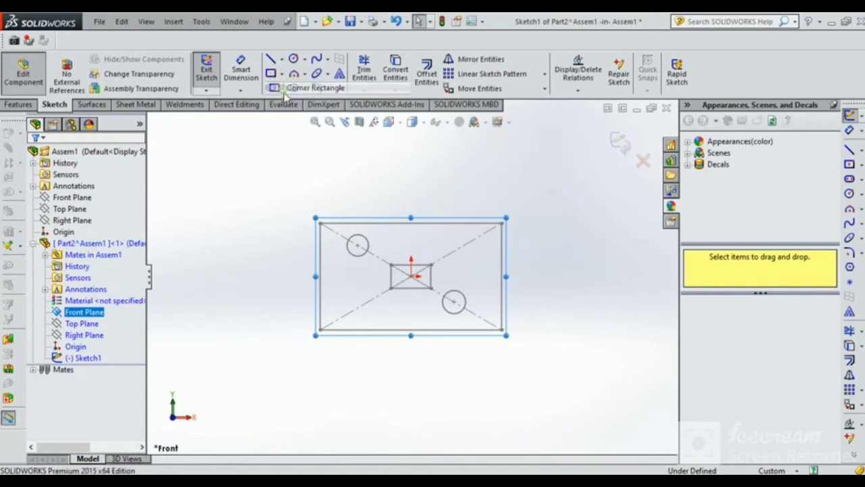
click(283, 78)
click(315, 100)
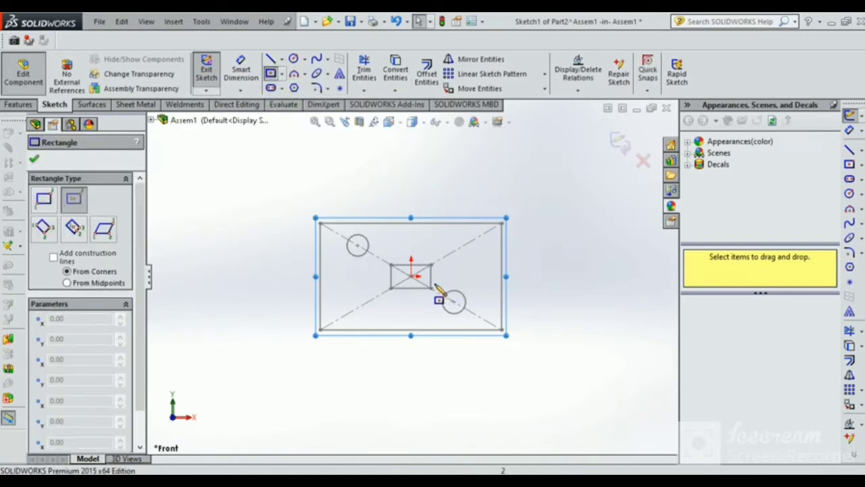
click(411, 276)
click(500, 224)
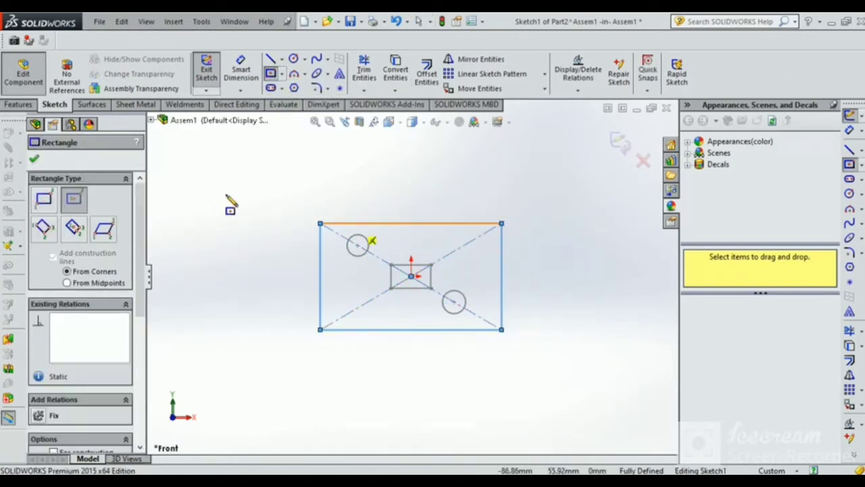
Extrude the rectangle 32 mm into a boss block.
click(19, 105)
click(211, 73)
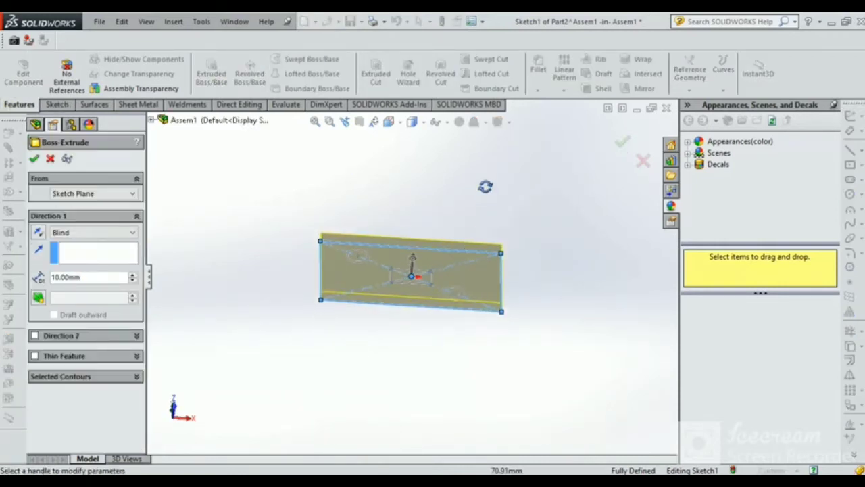
drag(417, 253, 415, 232)
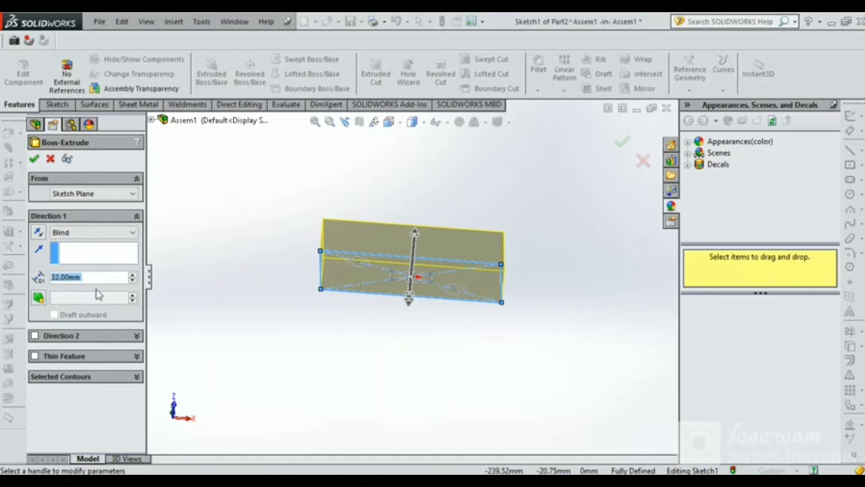
click(619, 143)
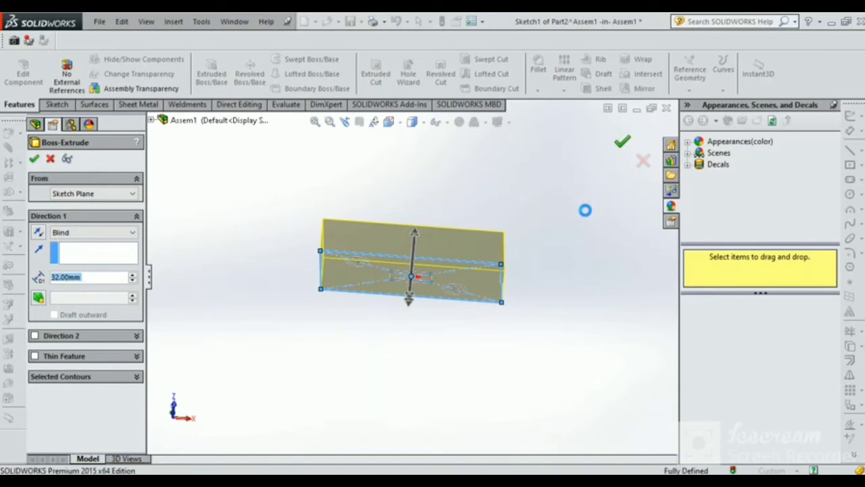
View the block's top face straight on and return to assembly editing.
click(473, 243)
click(536, 201)
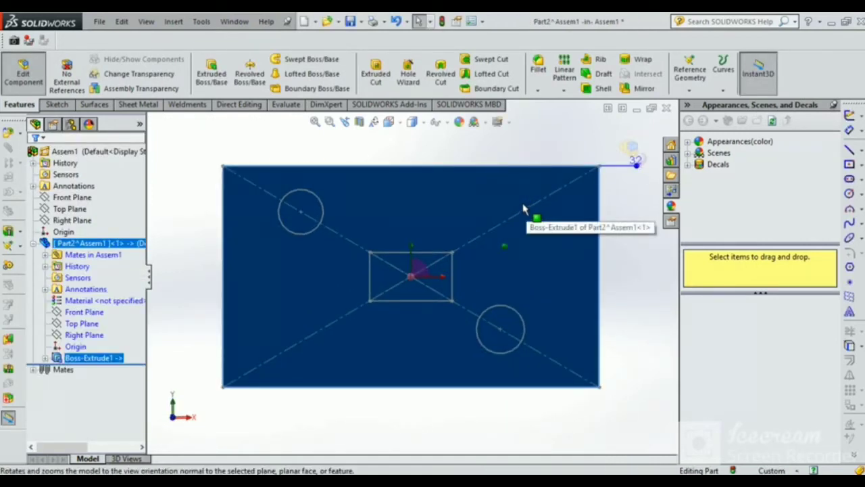
click(172, 212)
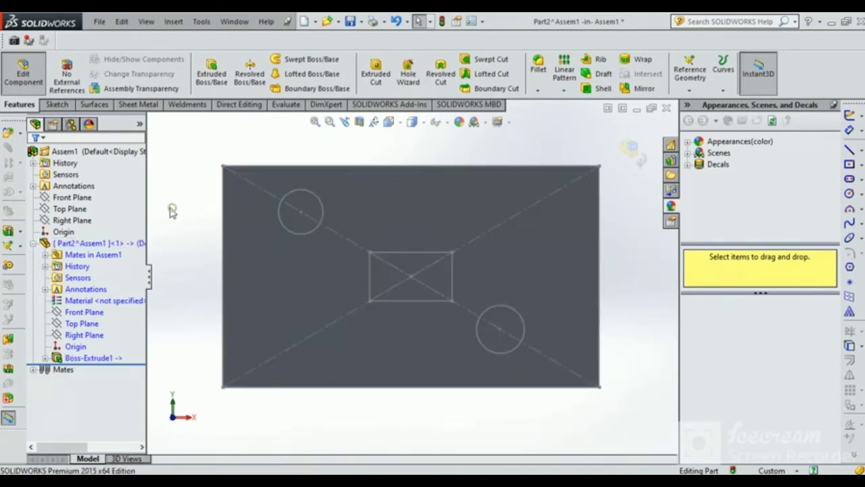
click(640, 148)
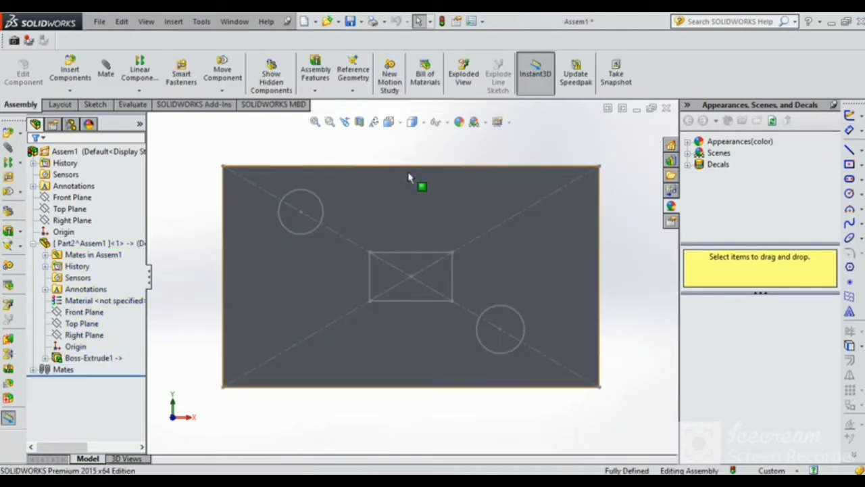
Insert another new blank part sketched on the plate's face.
click(412, 197)
click(69, 90)
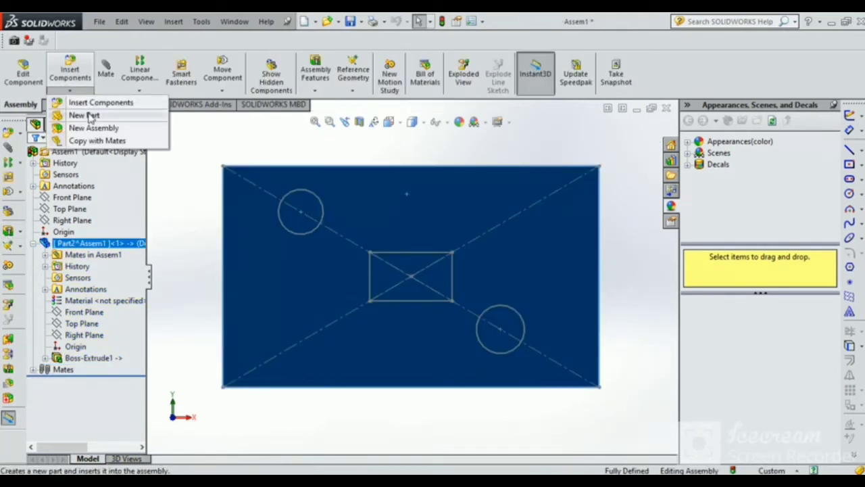
click(84, 115)
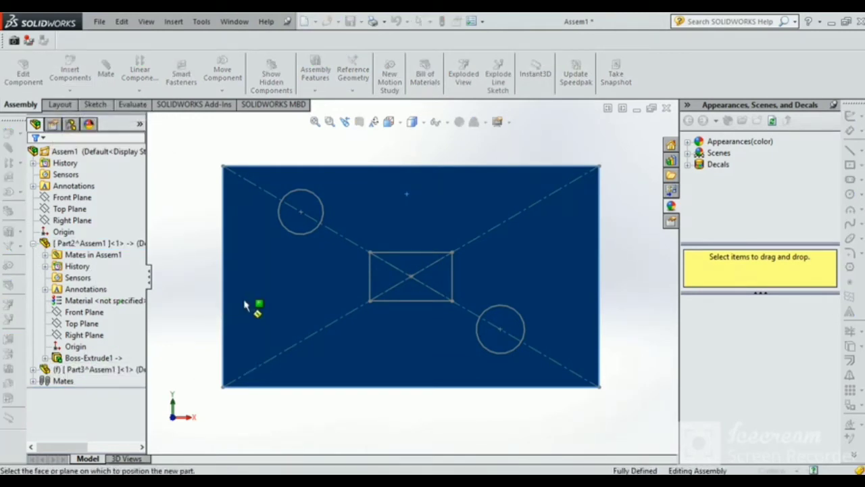
click(189, 363)
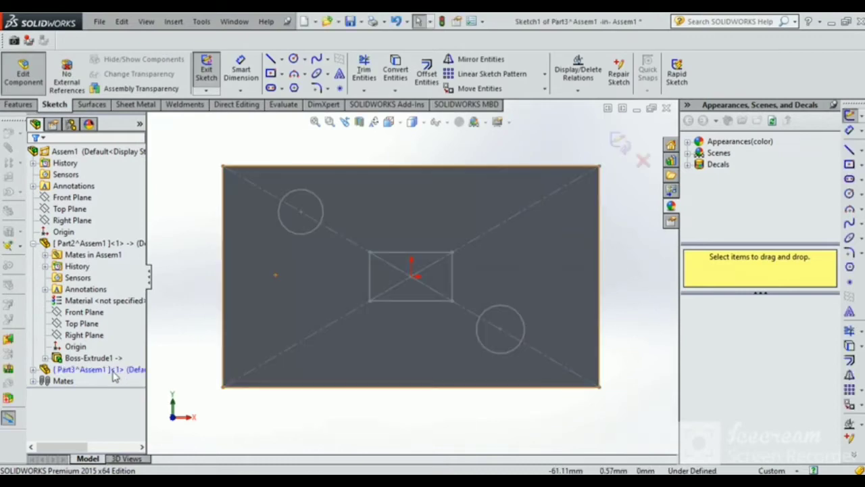
click(34, 370)
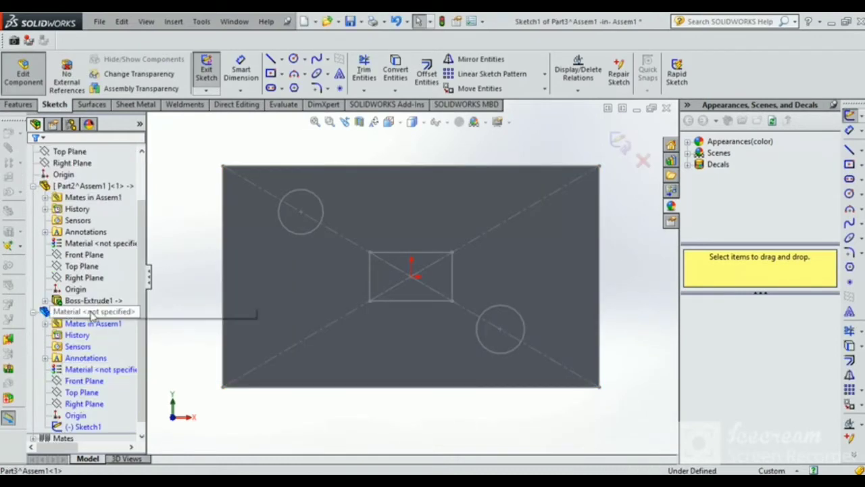
right_click(96, 311)
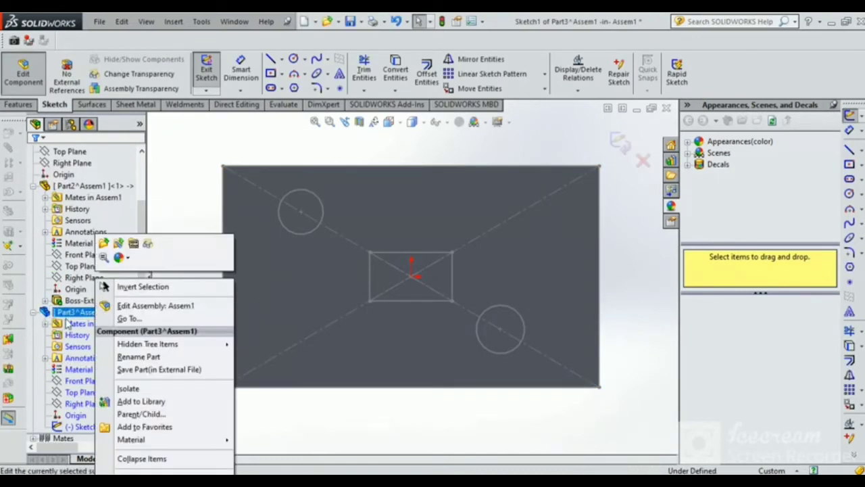
key(Escape)
click(302, 279)
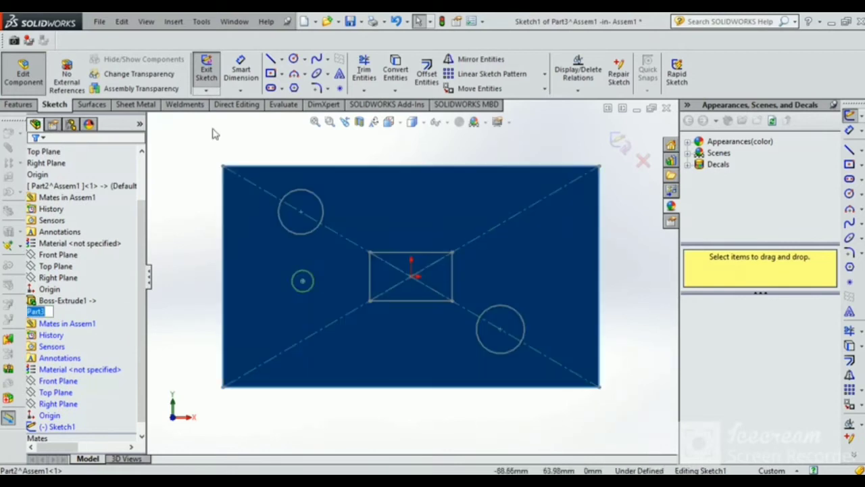
Sketch two circles over the layout's upper-left and lower-right circles.
click(294, 59)
click(301, 211)
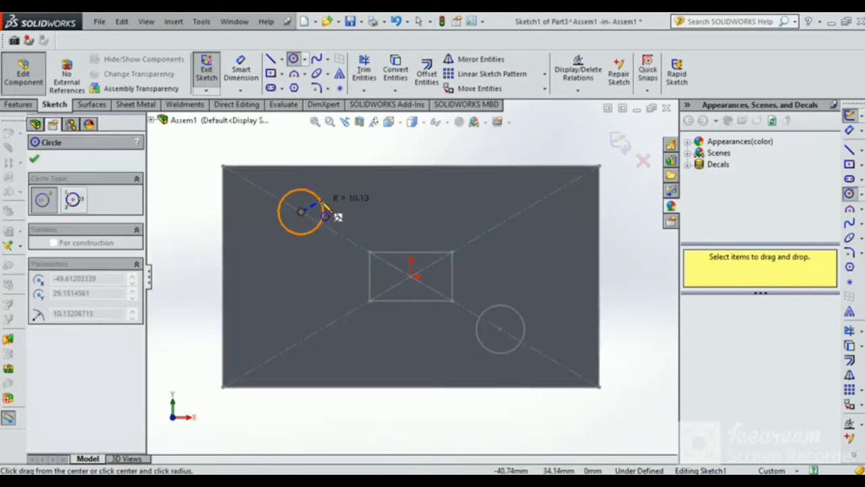
click(324, 207)
click(500, 329)
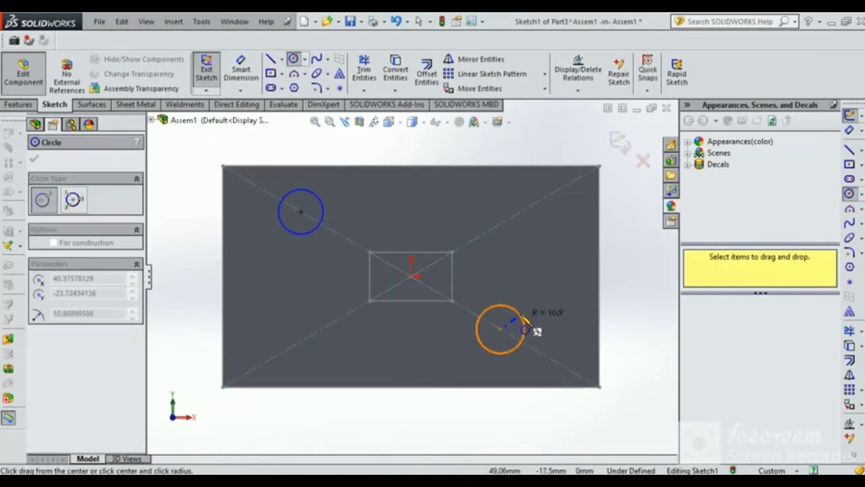
click(516, 312)
key(ctrl+7)
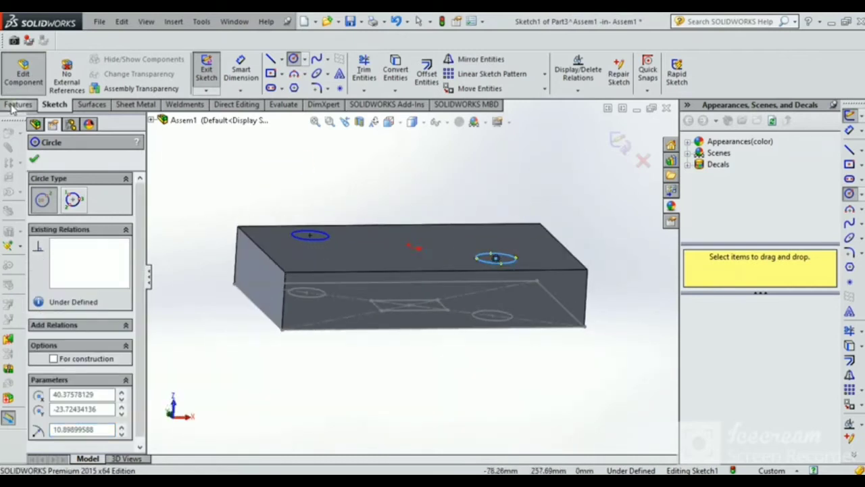
Extrude both circles upward into solid shafts and return to the assembly.
click(18, 104)
click(223, 87)
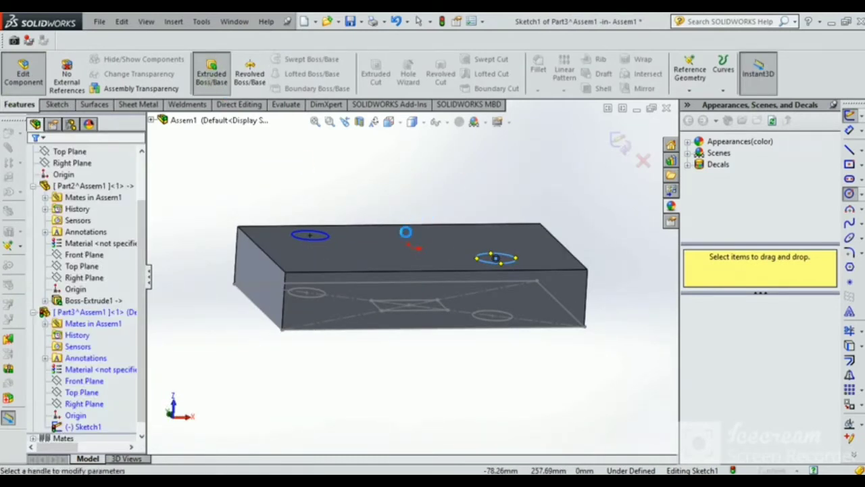
click(420, 183)
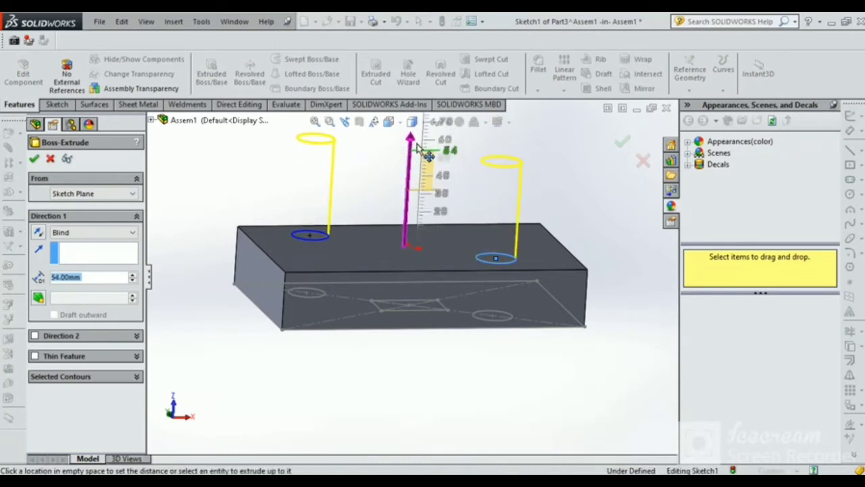
click(418, 129)
click(623, 141)
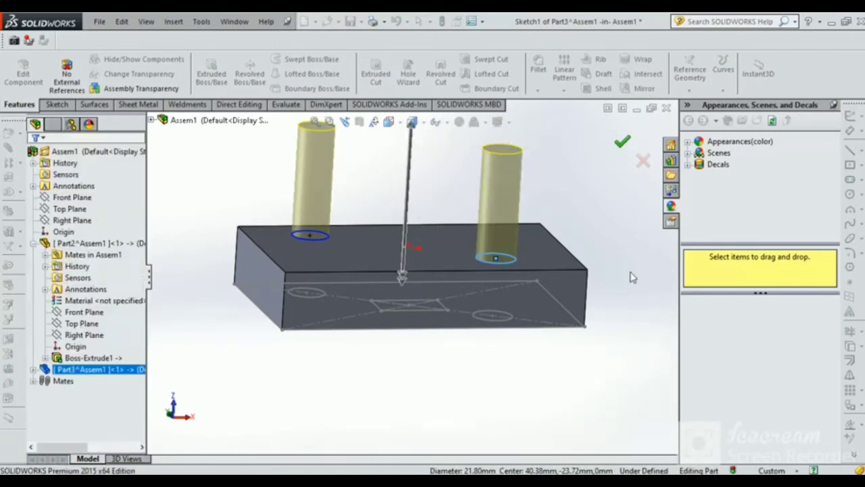
click(628, 149)
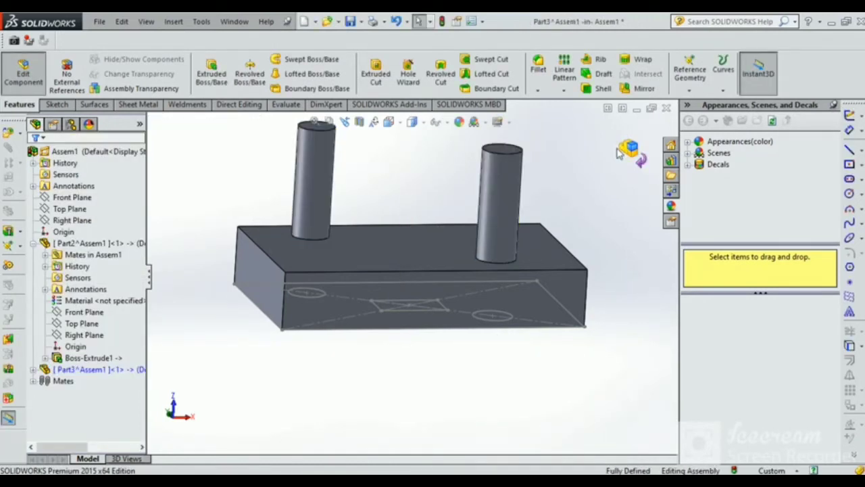
Give the Part2 base plate a red appearance.
click(72, 243)
right_click(72, 243)
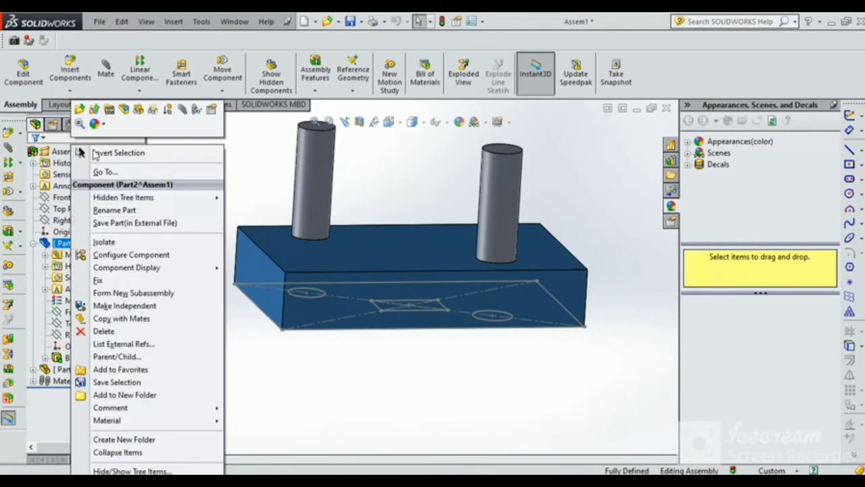
click(129, 161)
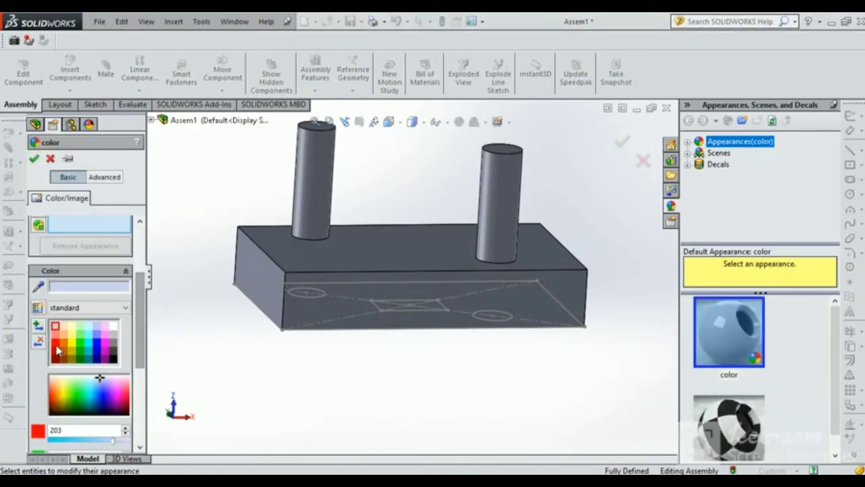
click(57, 347)
key(Return)
Give the whole Part3 shaft part a yellow appearance.
right_click(284, 162)
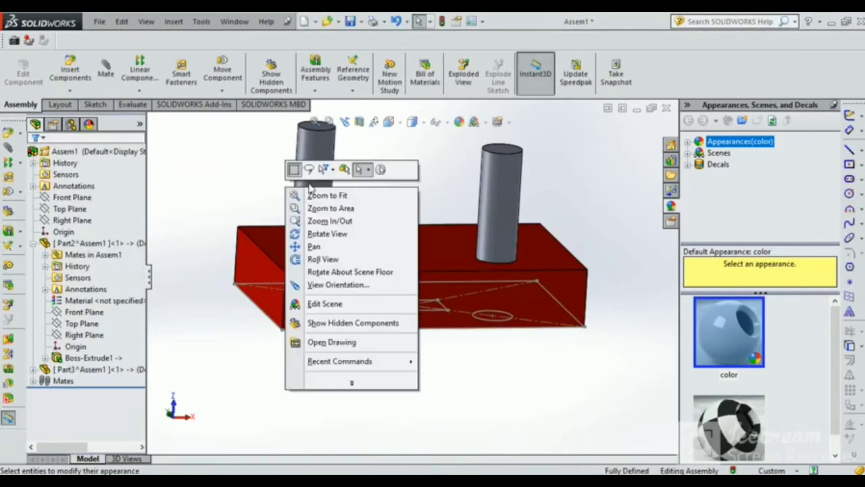
click(306, 154)
right_click(305, 154)
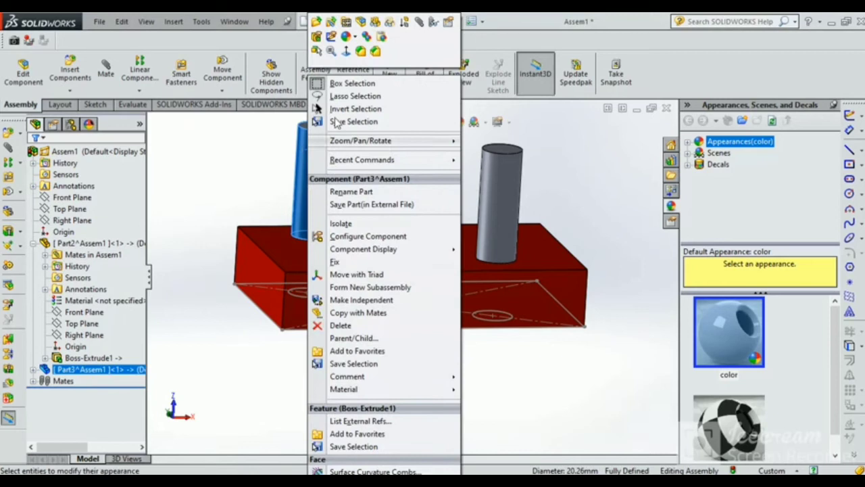
click(346, 35)
click(374, 112)
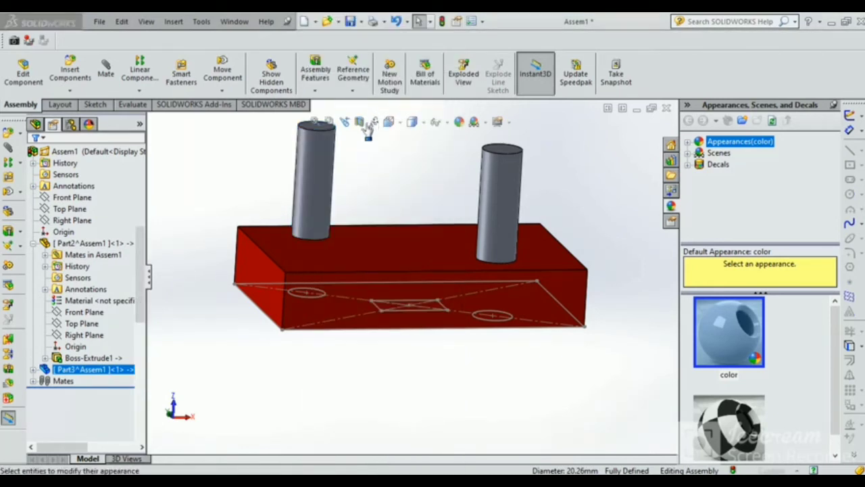
drag(142, 296, 138, 365)
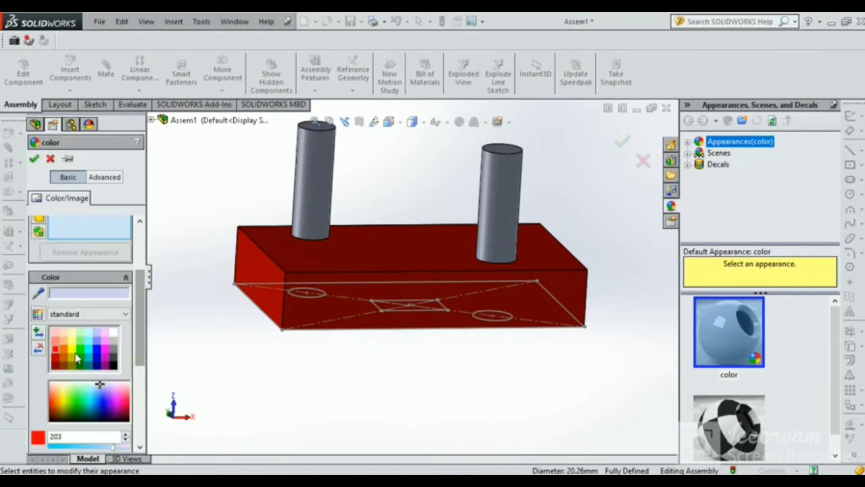
click(77, 358)
click(34, 158)
middle_drag(458, 247, 463, 239)
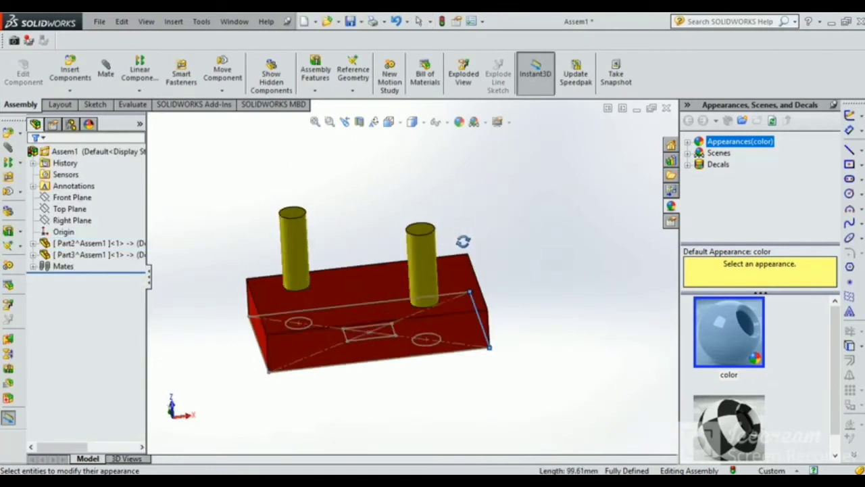
Rename the Part2 plate component to PLATE.
right_click(78, 243)
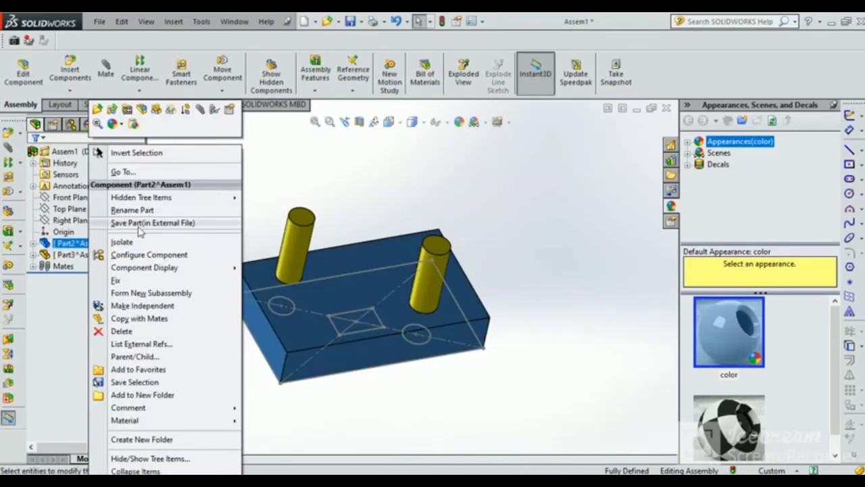
click(132, 210)
text(PLATE)
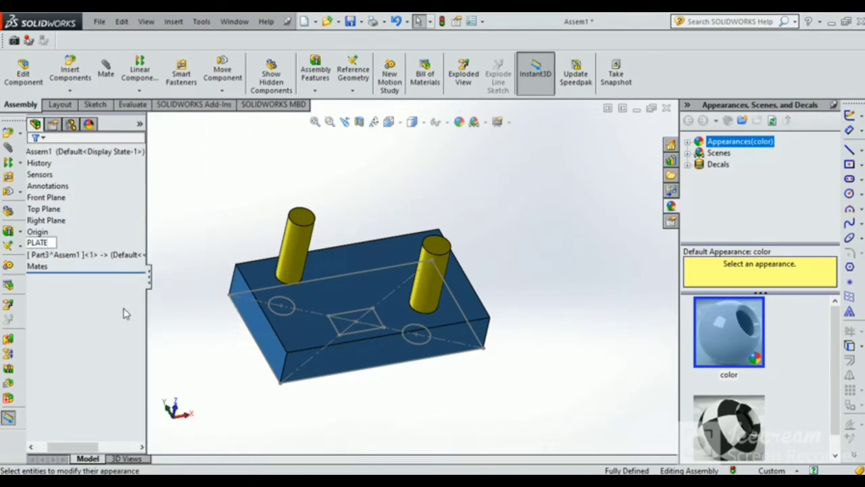
key(Return)
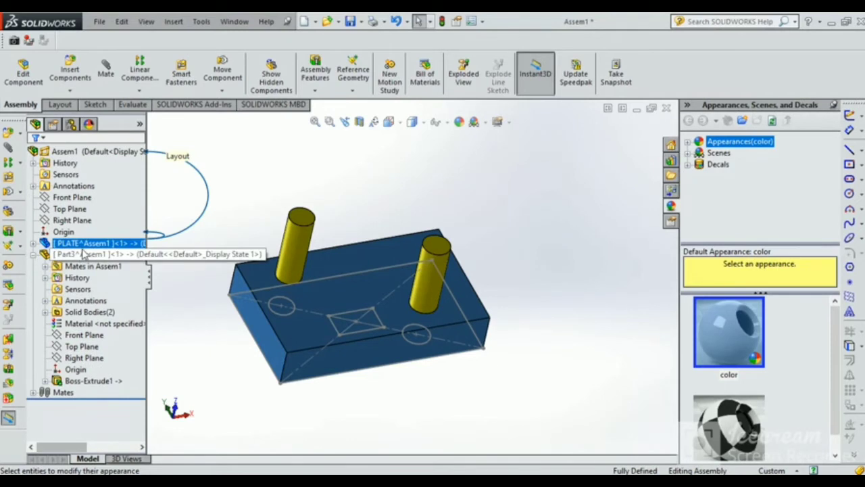
Save PLATE as an external PLATE.sldprt file, overwriting the existing one.
right_click(84, 242)
click(223, 225)
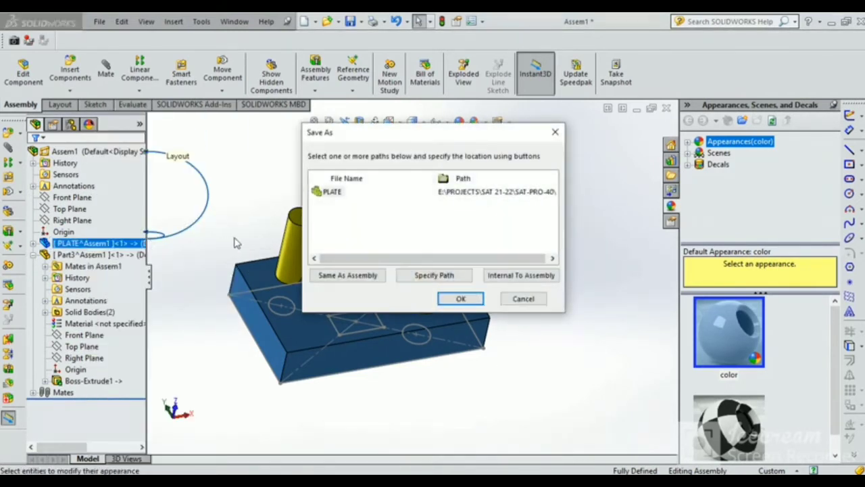
click(461, 298)
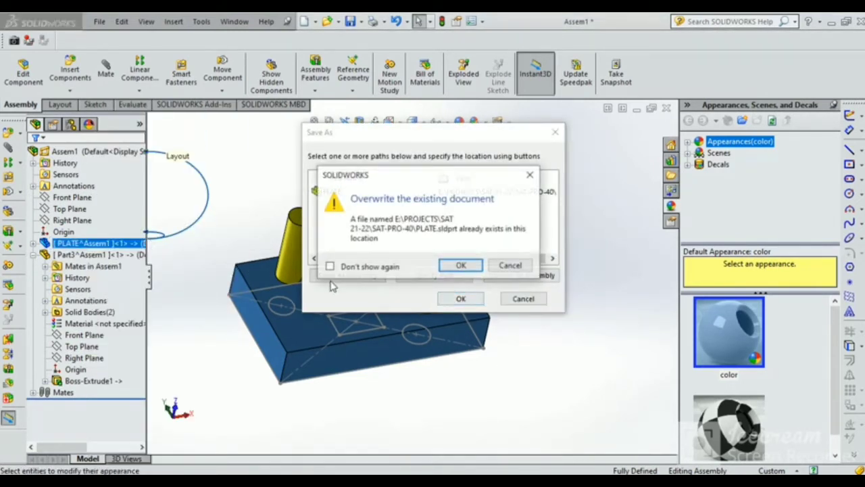
click(459, 267)
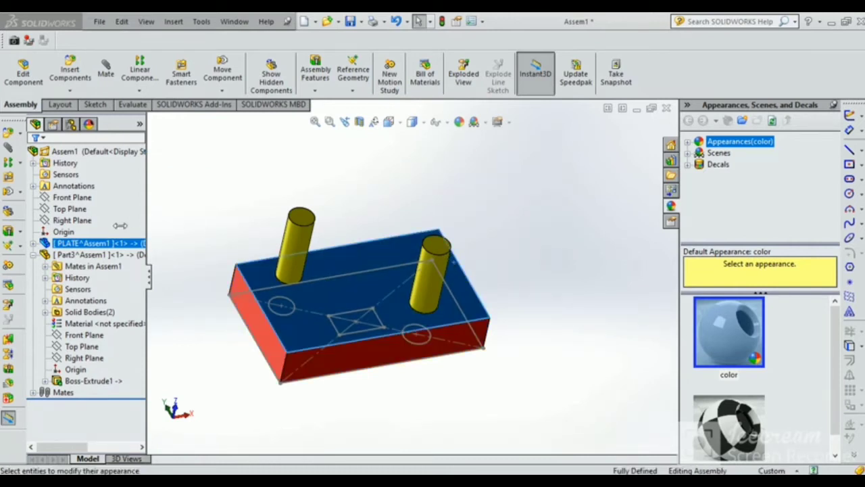
mouse_move(74, 242)
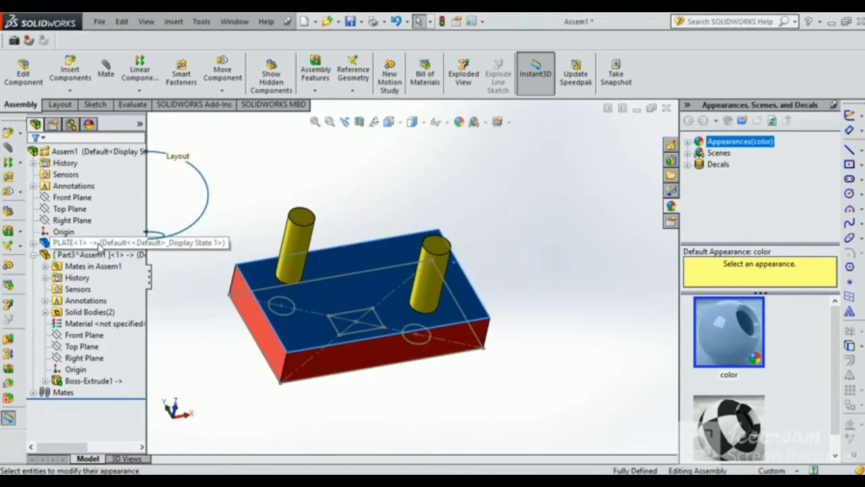
Add a new part on the plate's face and sketch a centred square to its right.
right_click(99, 249)
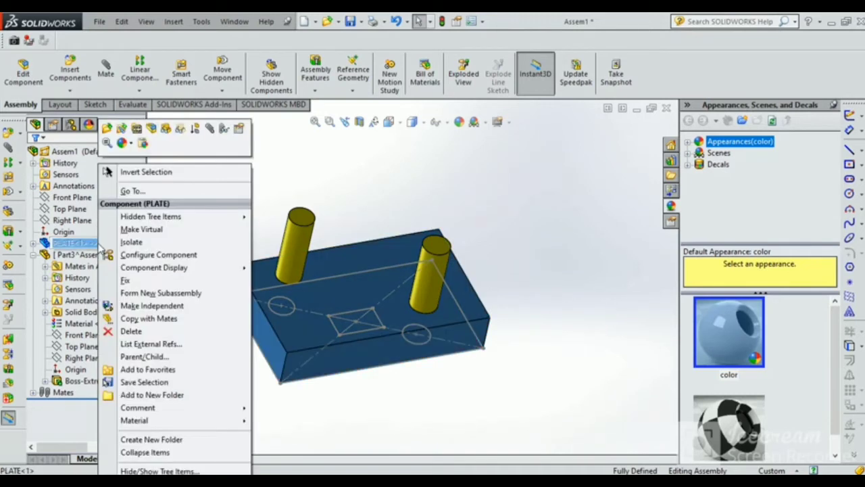
click(120, 143)
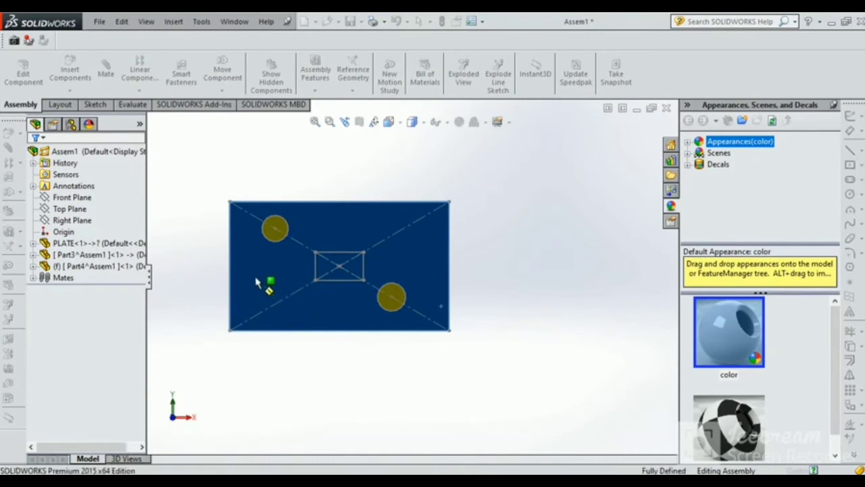
click(51, 278)
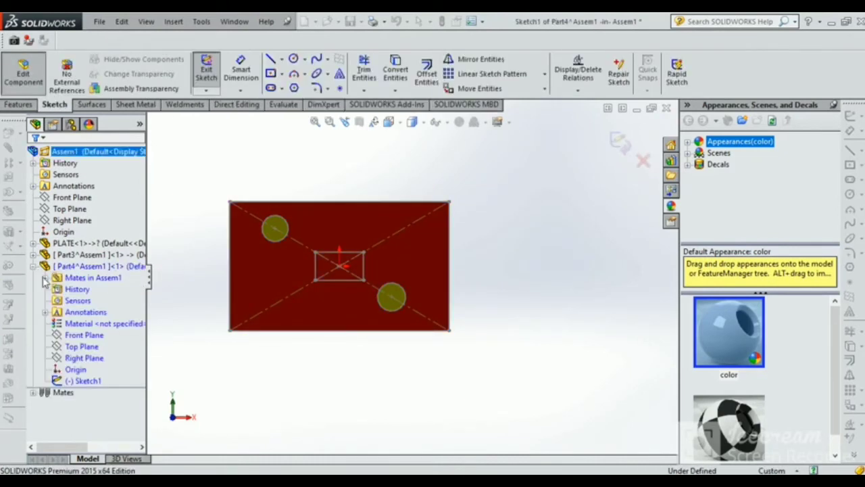
scroll(473, 291, up, 3)
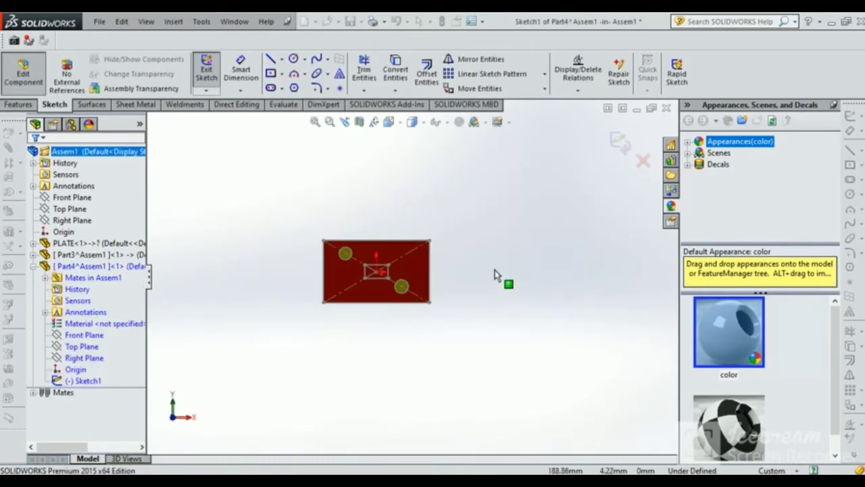
scroll(498, 276, down, 2)
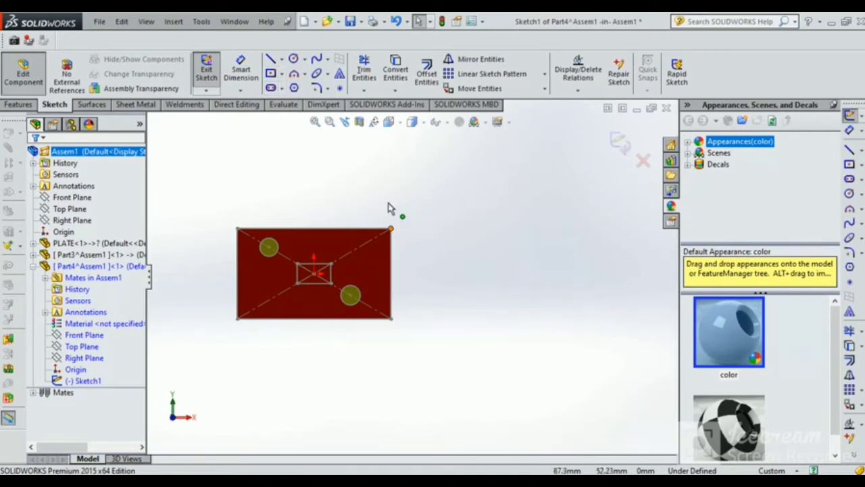
click(488, 273)
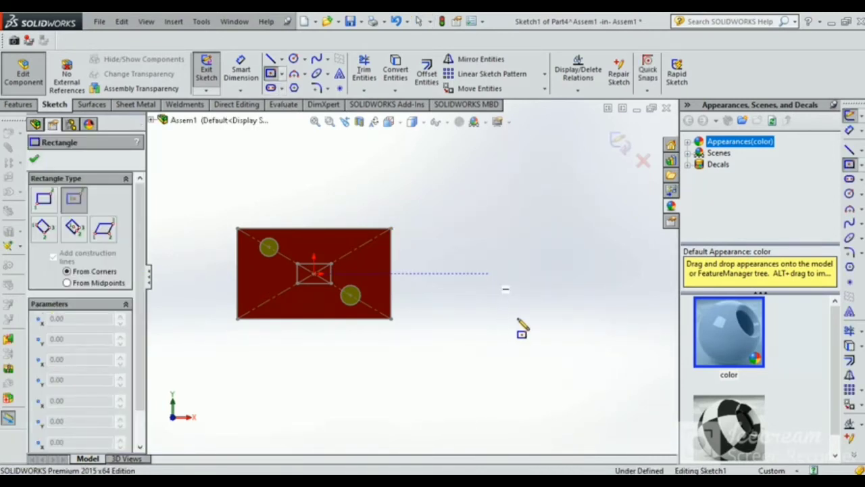
click(545, 326)
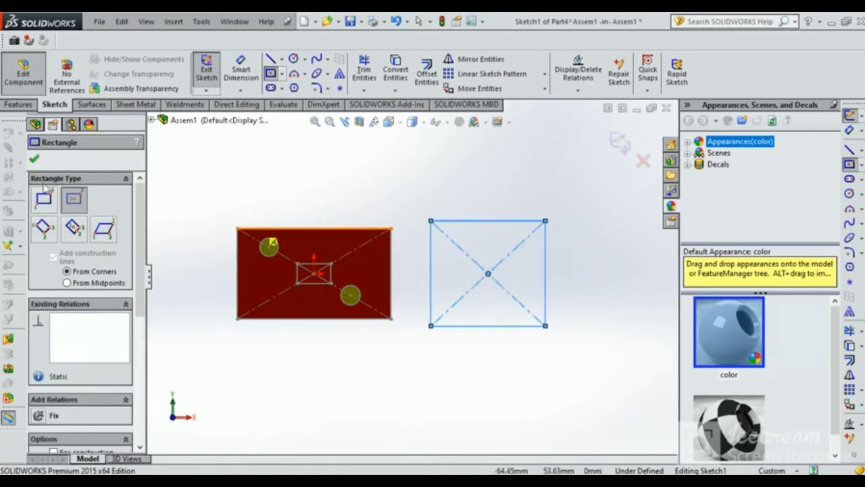
Extrude the square 30.00 mm into a block.
click(35, 161)
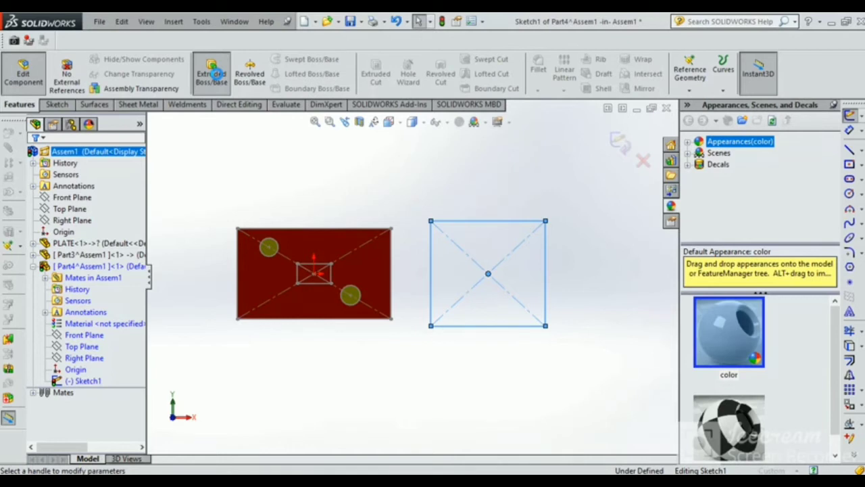
click(211, 73)
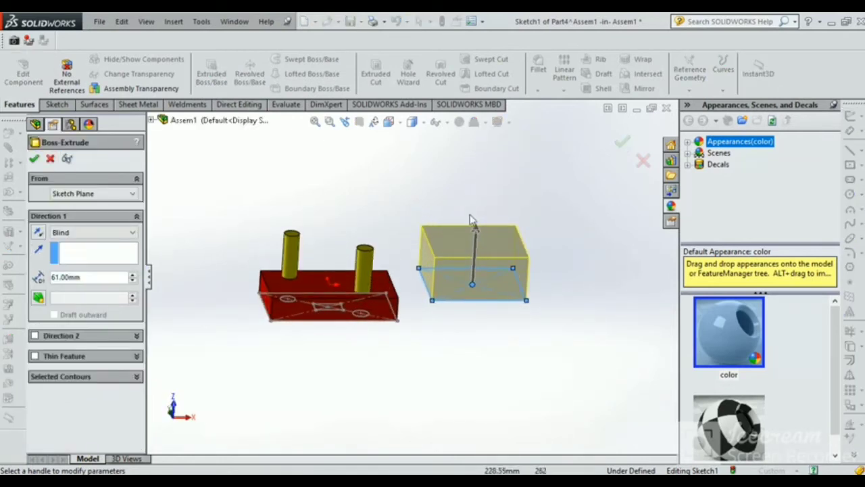
drag(471, 220, 473, 269)
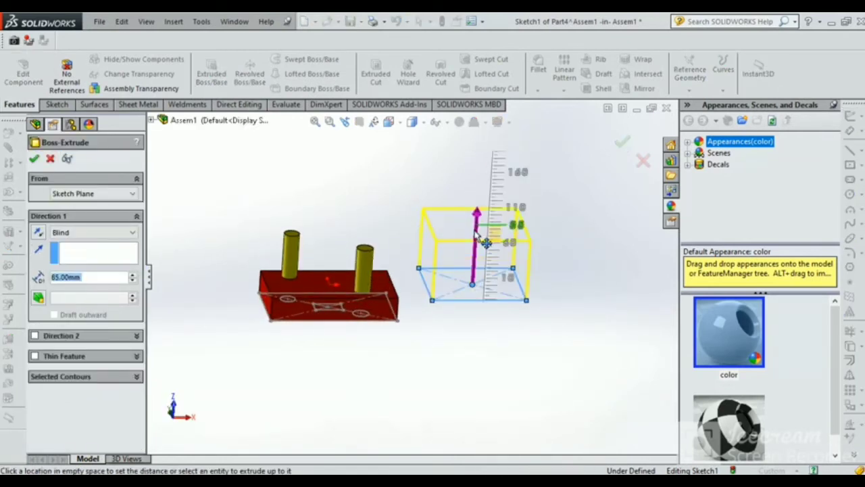
click(621, 143)
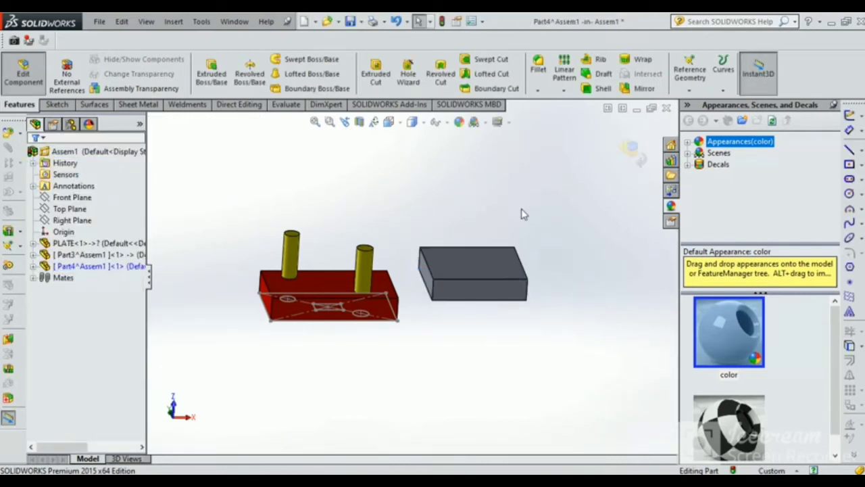
Sketch a circle on the block's front face.
click(528, 246)
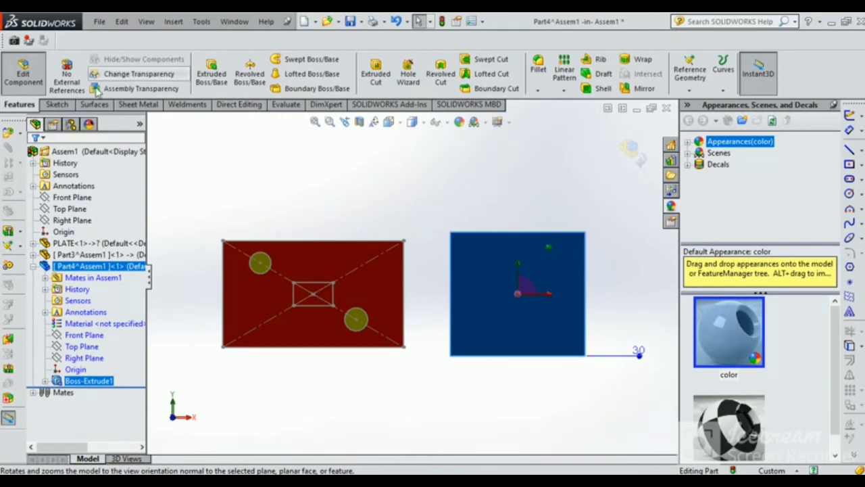
click(68, 105)
click(15, 105)
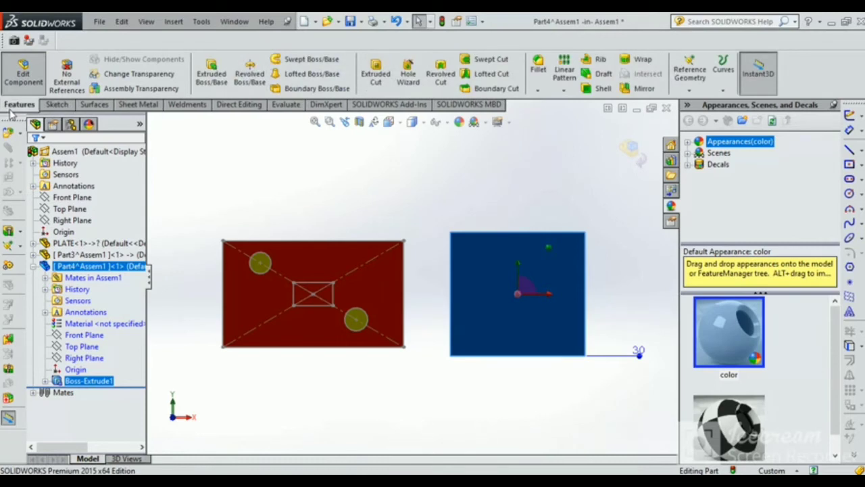
click(57, 105)
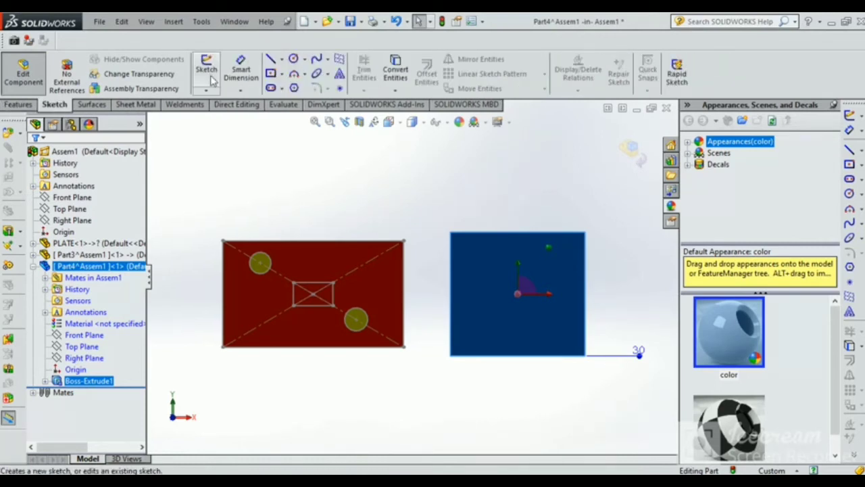
click(293, 59)
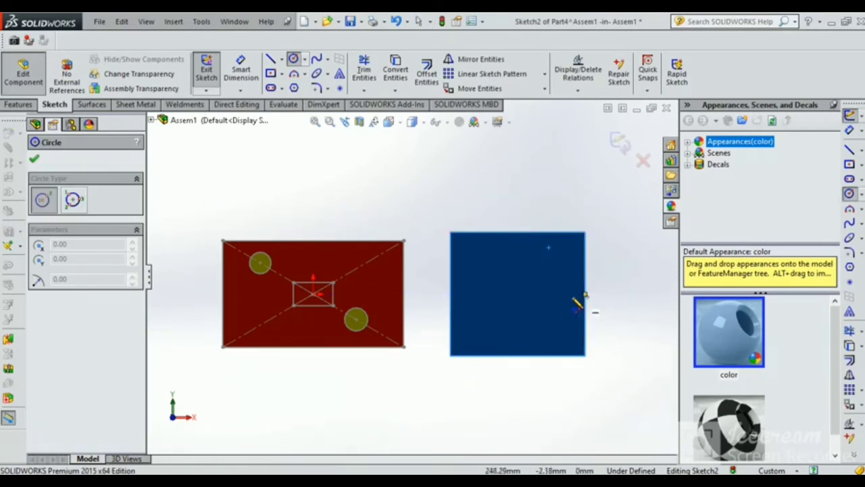
click(520, 301)
click(531, 331)
scroll(521, 284, down, 4)
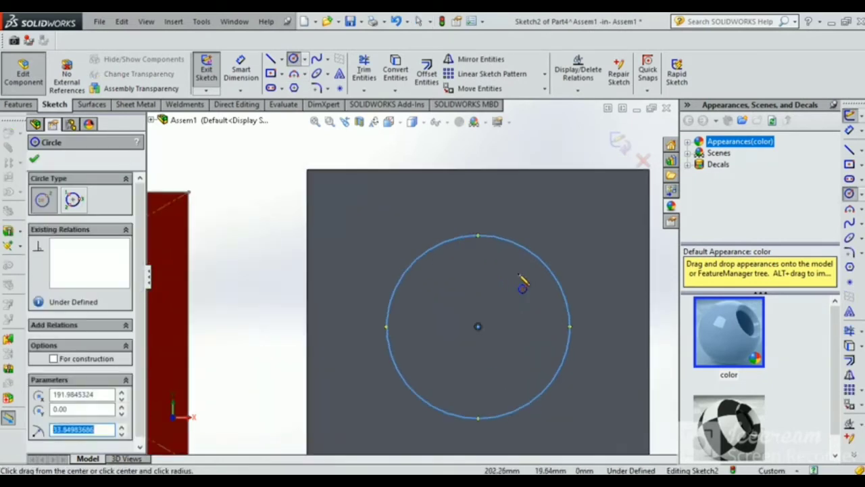
scroll(485, 287, down, 1)
Draw a spline across the circle from its left edge to its top, then trim.
click(317, 60)
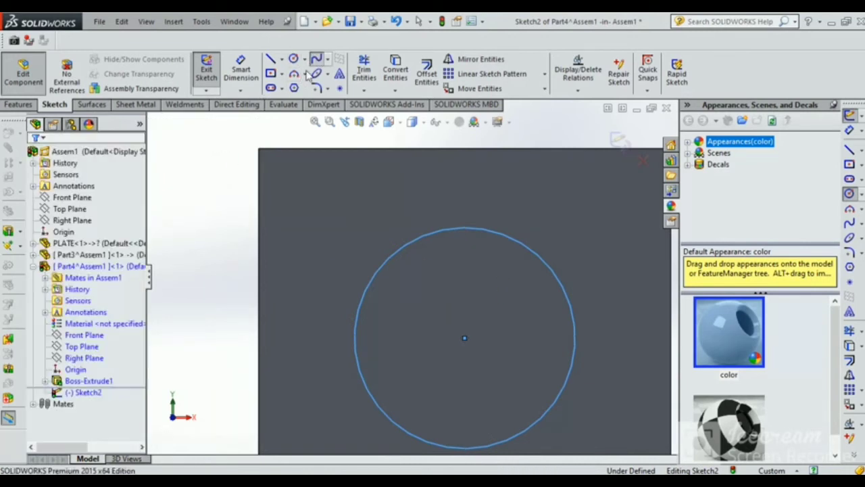
click(367, 288)
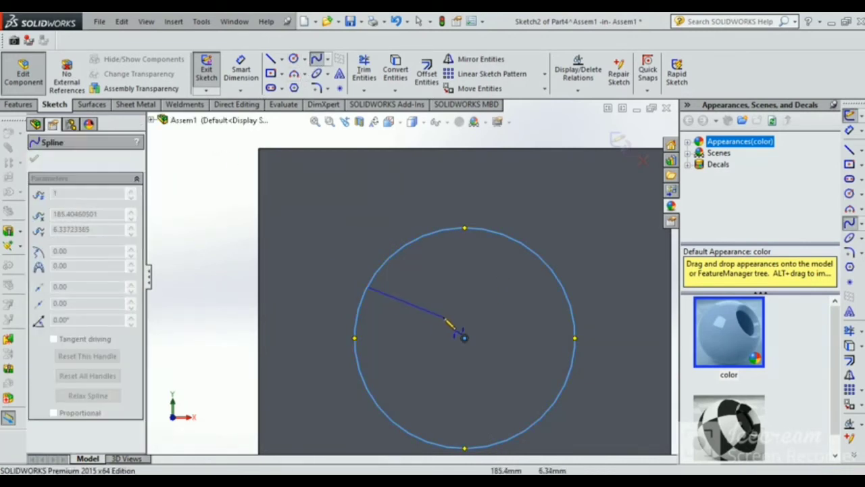
click(444, 316)
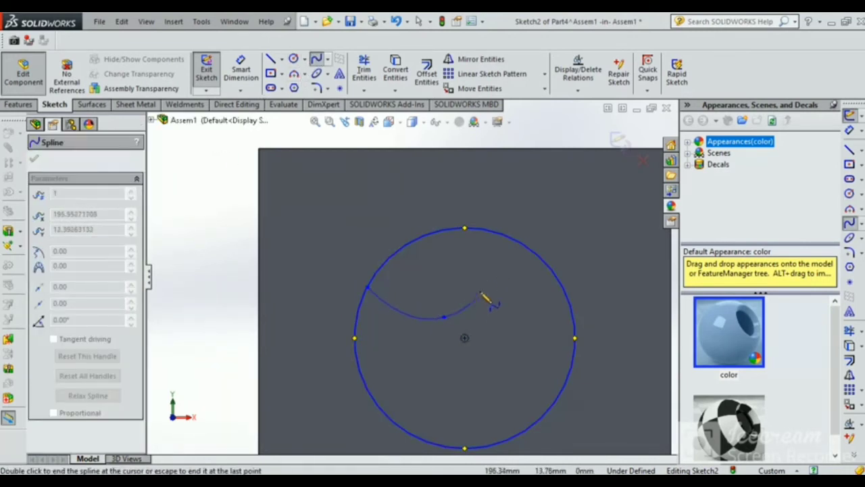
double_click(492, 234)
right_click(507, 211)
click(517, 212)
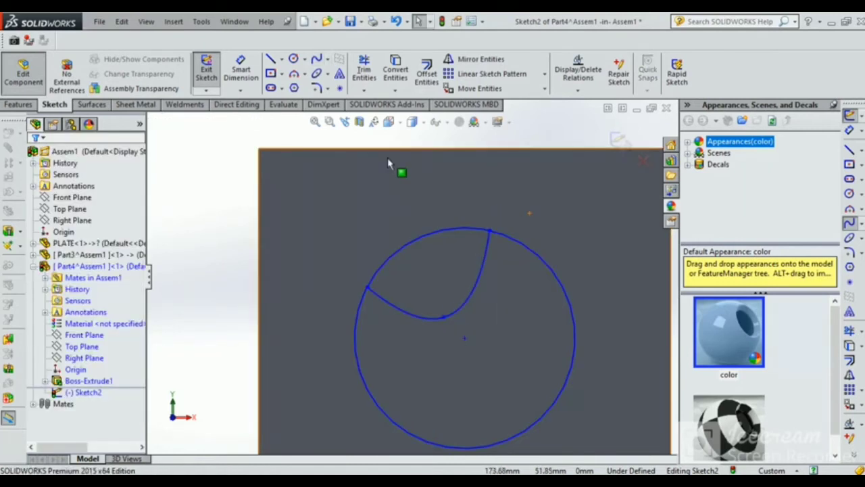
click(365, 71)
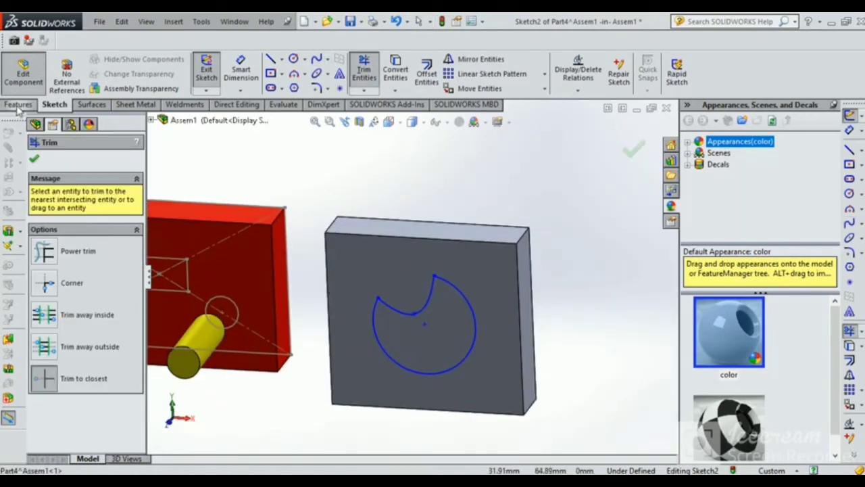
Cut the trimmed notched-circle profile through the block.
click(18, 107)
click(375, 73)
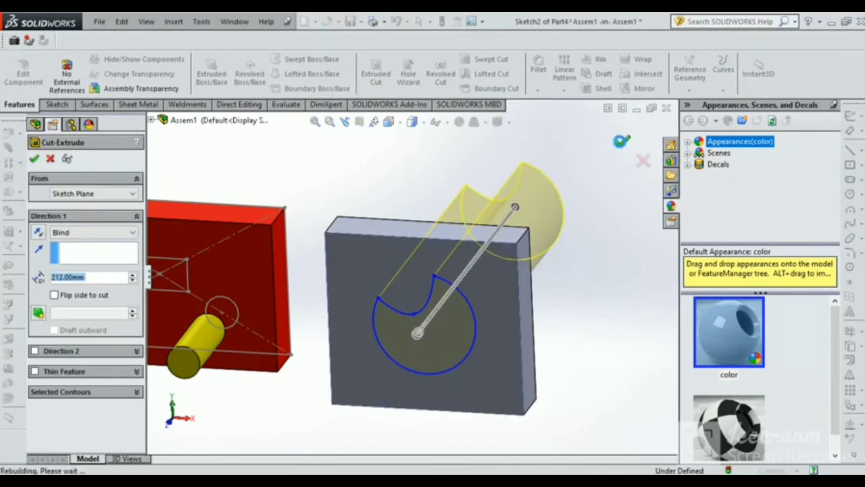
click(623, 144)
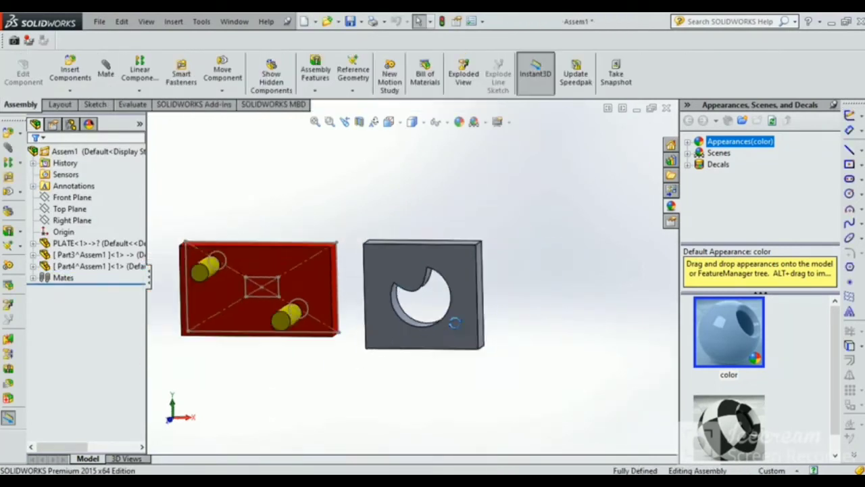
mouse_move(466, 337)
middle_down()
mouse_move(473, 242)
mouse_move(487, 333)
middle_up()
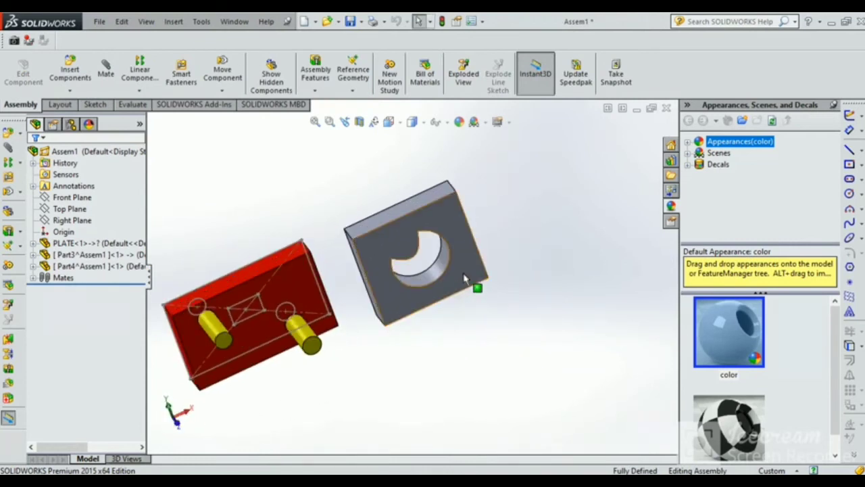
click(475, 286)
click(542, 230)
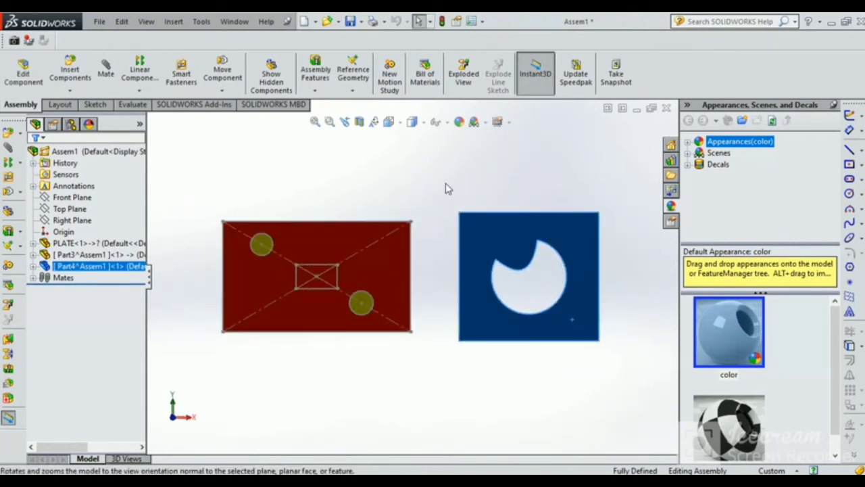
Insert a new part sketched on the plate face and select the notched hole's edges.
click(68, 91)
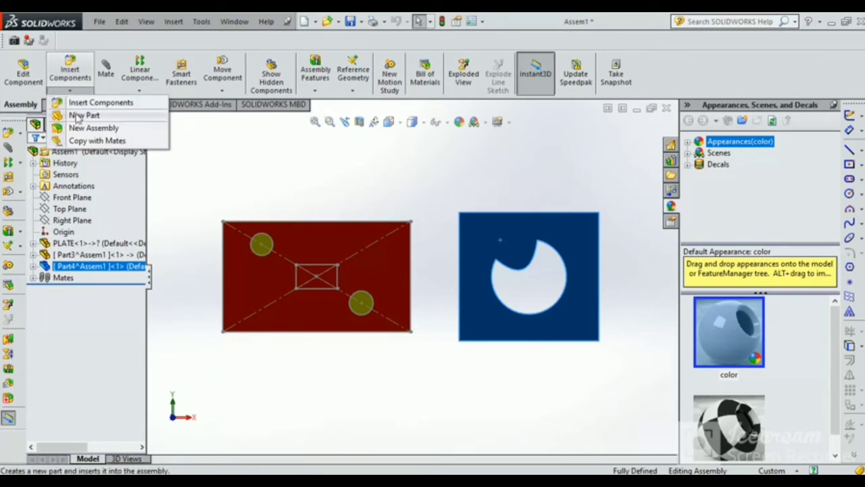
click(80, 114)
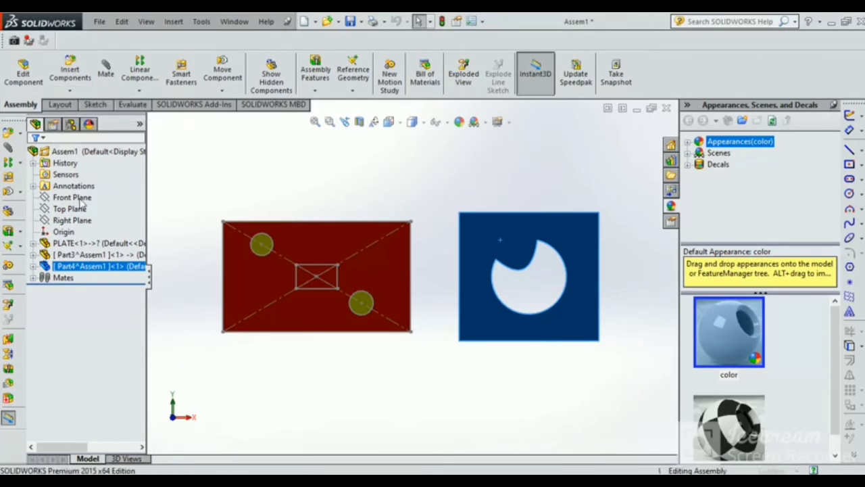
click(328, 328)
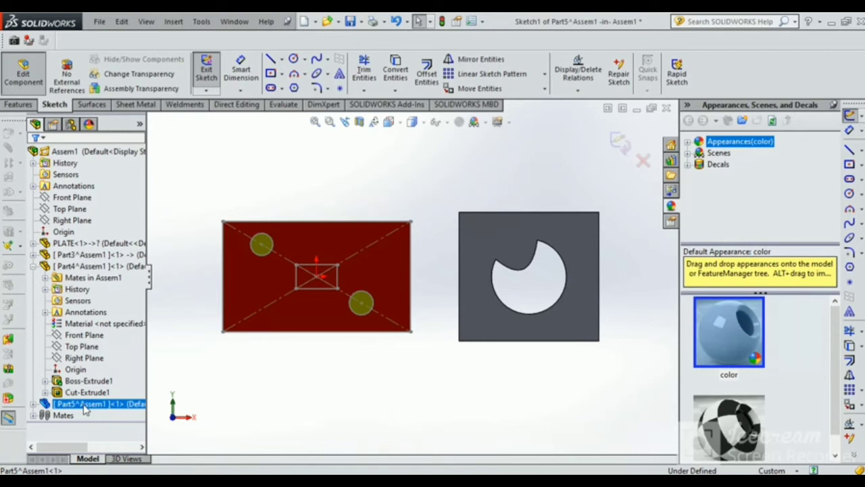
click(488, 321)
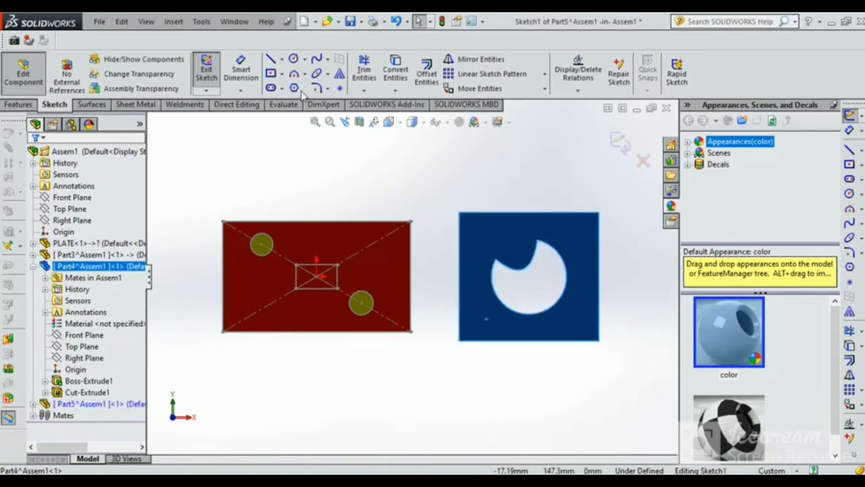
click(494, 273)
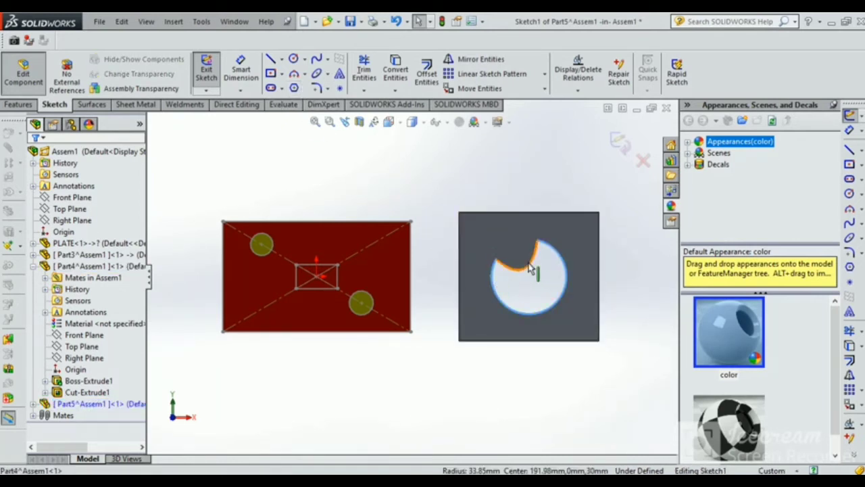
Offset the hole edges 0.10 mm inward into the new sketch.
scroll(530, 268, down, 1)
click(426, 73)
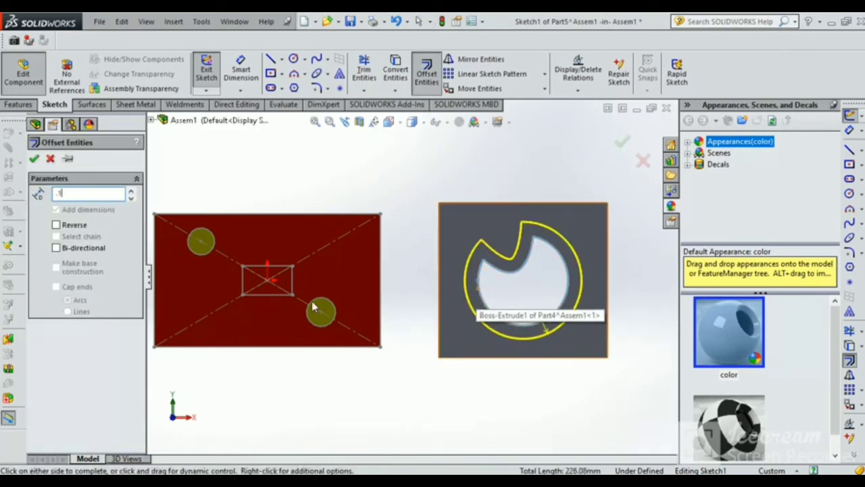
key(Return)
scroll(490, 316, down, 3)
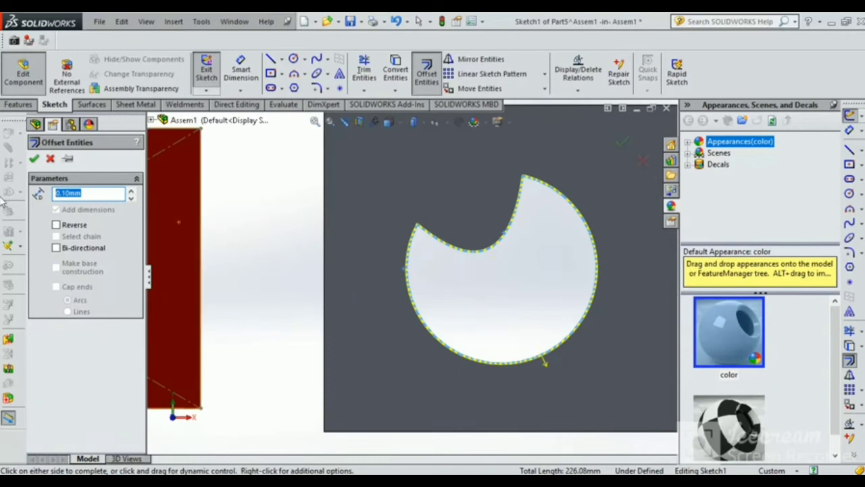
click(56, 225)
scroll(419, 233, down, 5)
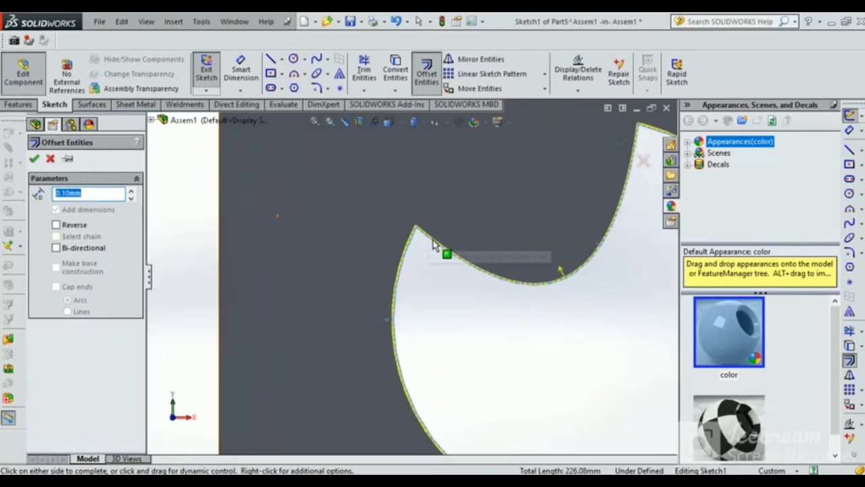
click(56, 225)
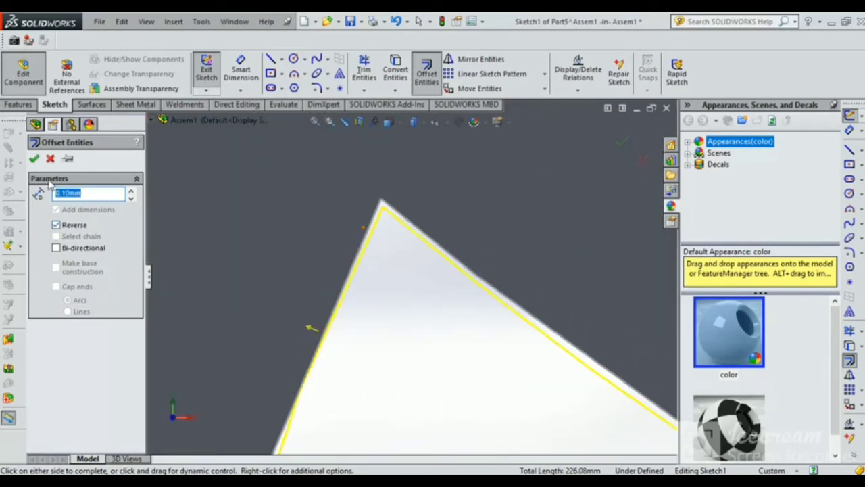
click(406, 299)
scroll(453, 328, up, 2)
scroll(460, 325, up, 3)
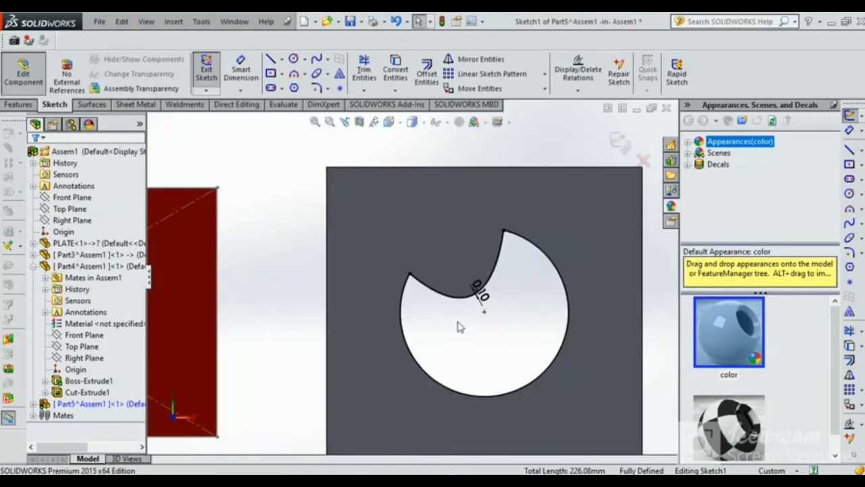
Extrude the offset outline 88.00 mm, plus 95.00 mm in Direction 2.
click(18, 104)
click(211, 73)
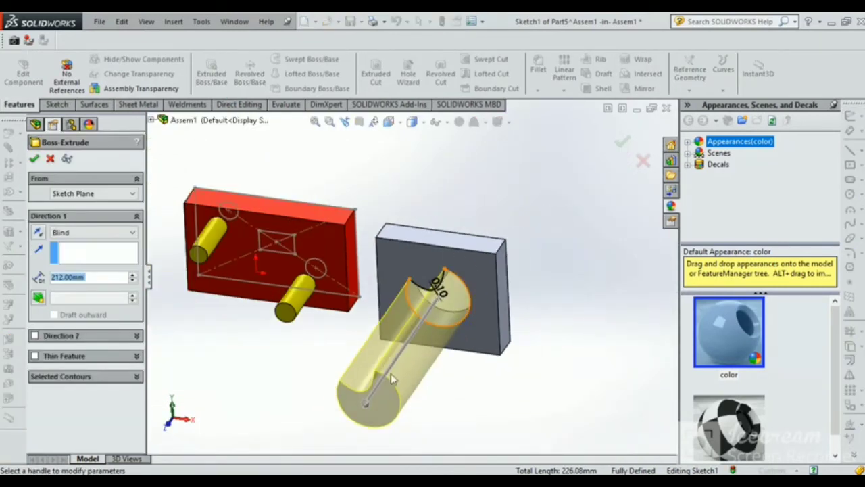
drag(361, 405, 421, 351)
click(34, 336)
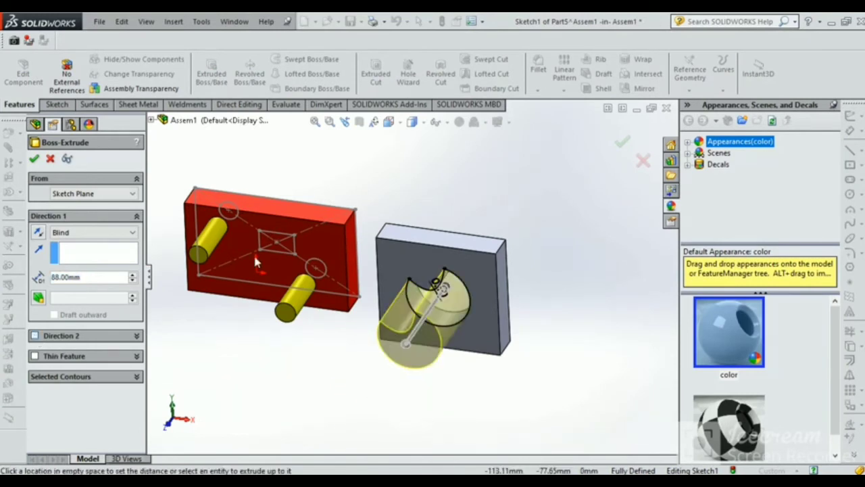
click(494, 272)
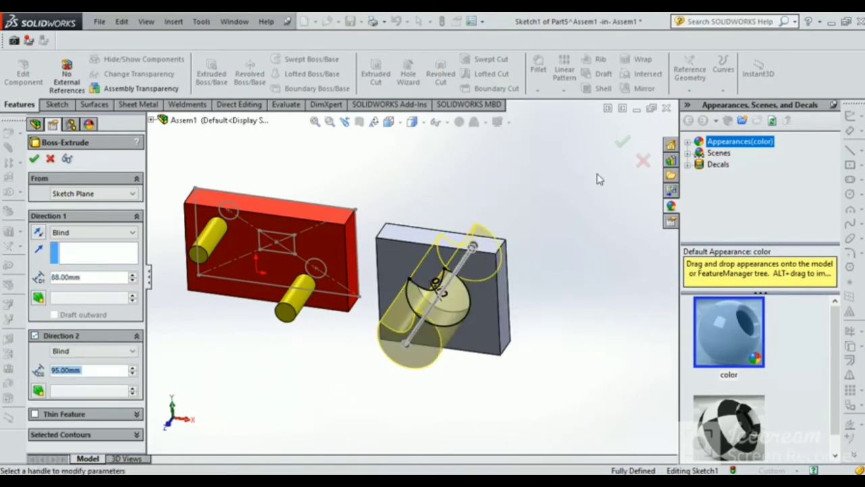
click(623, 137)
click(623, 139)
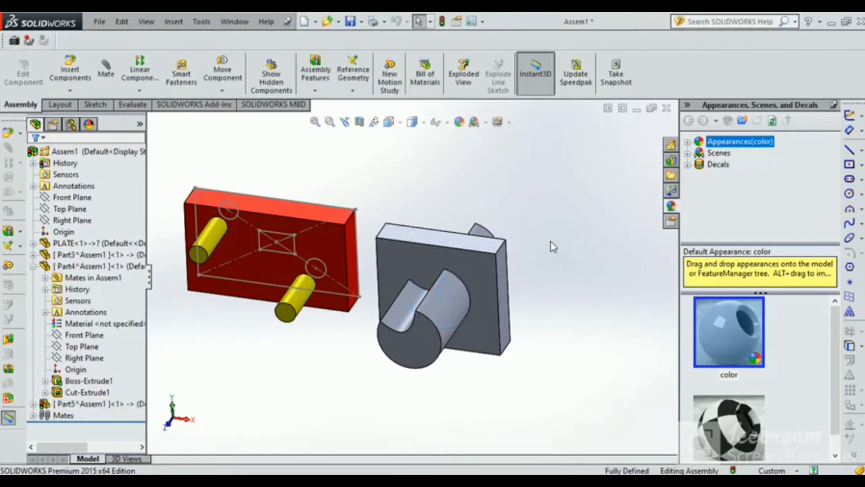
mouse_move(608, 223)
middle_down()
mouse_move(521, 441)
mouse_move(337, 329)
mouse_move(403, 338)
mouse_move(296, 303)
mouse_move(386, 232)
mouse_move(369, 395)
mouse_move(405, 196)
mouse_move(466, 260)
middle_up()
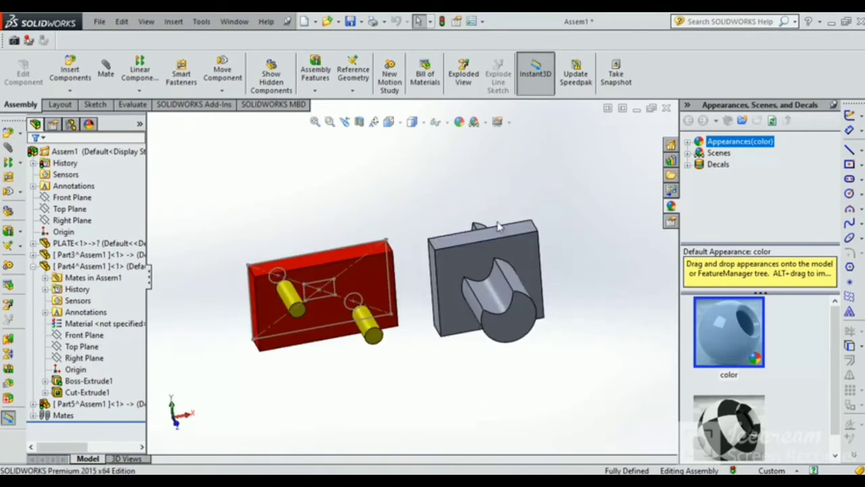
click(466, 260)
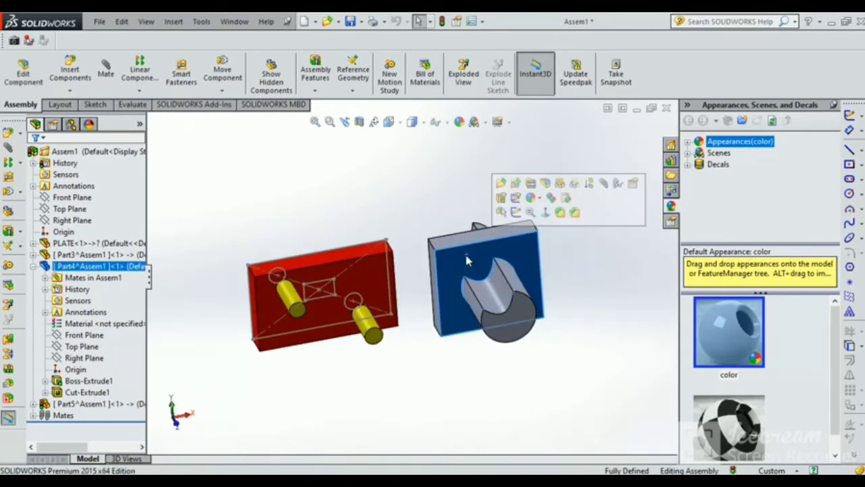
Hide the blue block Part4, then close the assembly without saving changes.
click(560, 183)
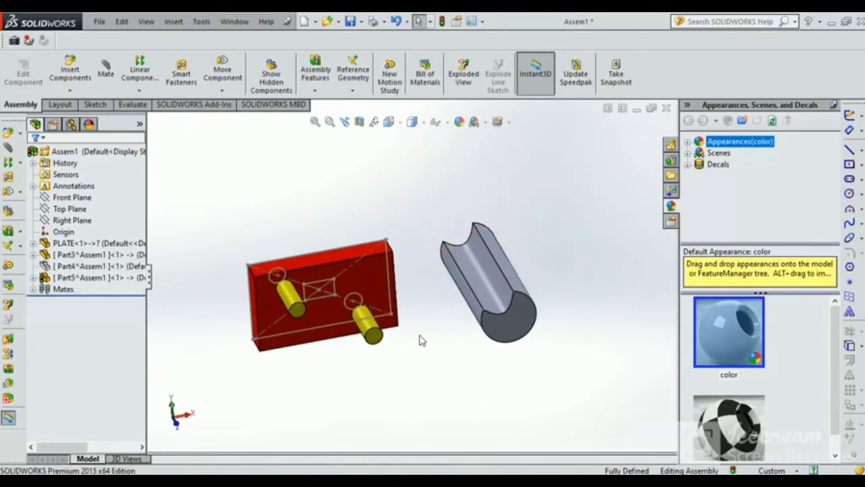
key(ctrl+z)
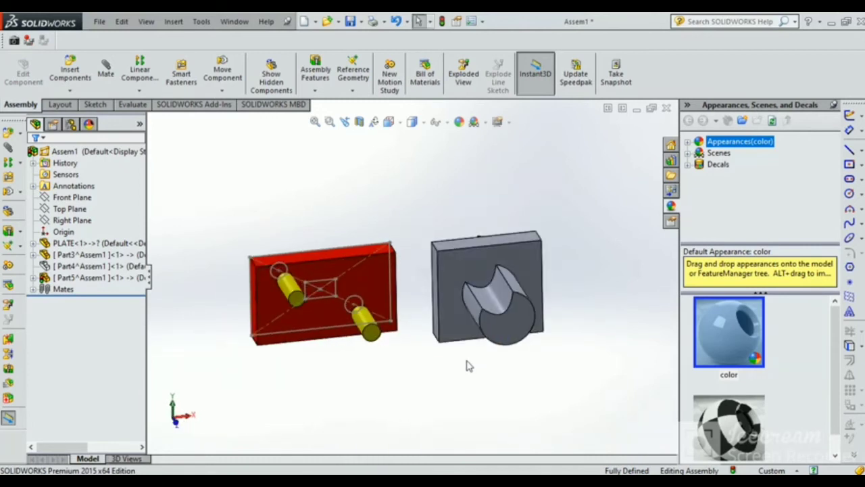
click(496, 286)
right_click(493, 283)
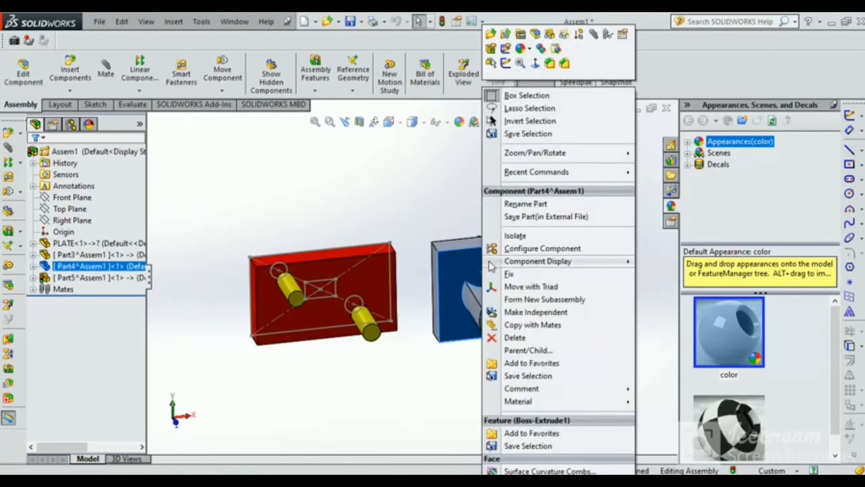
click(551, 43)
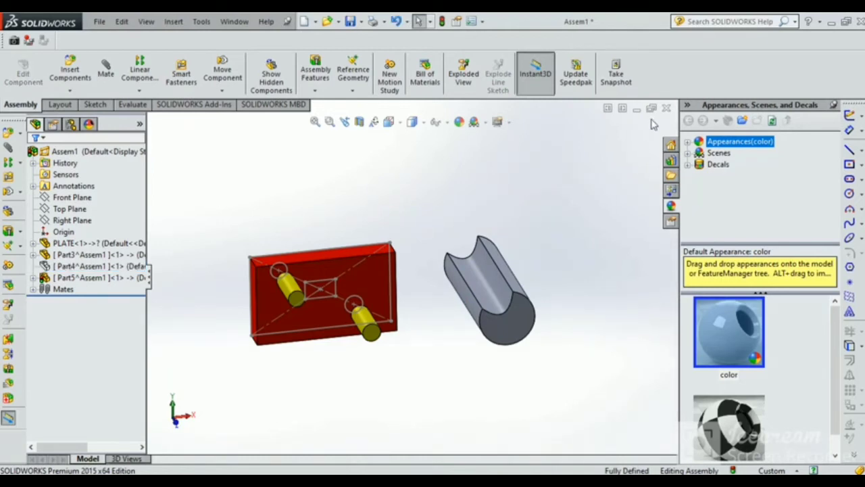
click(666, 108)
click(259, 208)
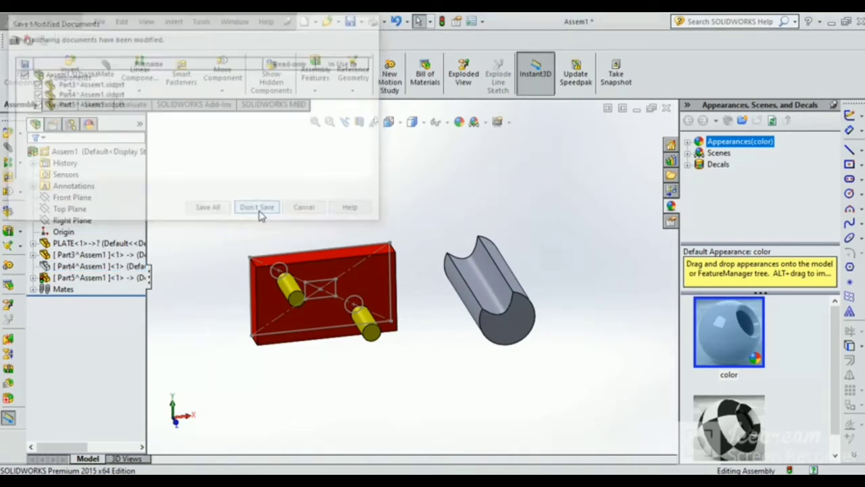
Create a new blank part document, Part6.
click(99, 21)
click(115, 39)
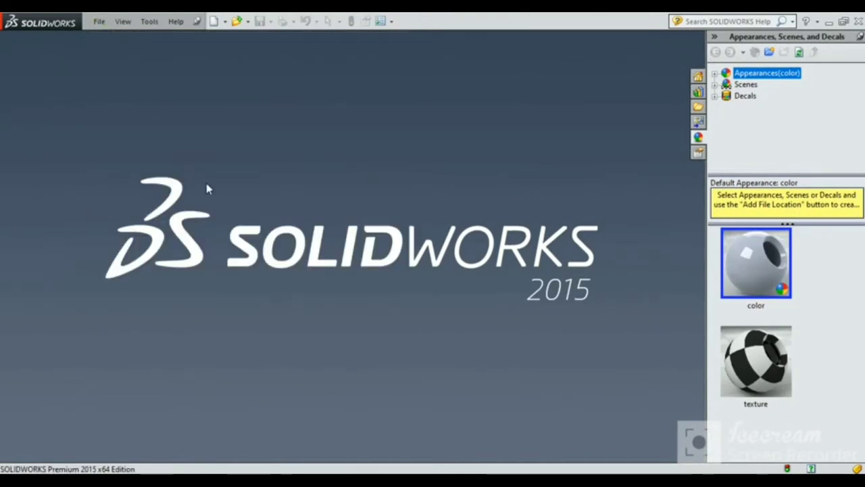
click(263, 250)
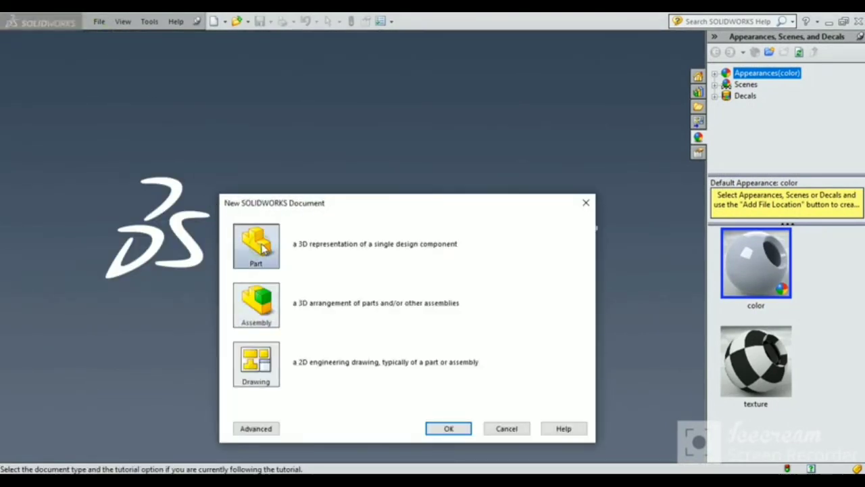
key(Escape)
click(99, 21)
click(106, 38)
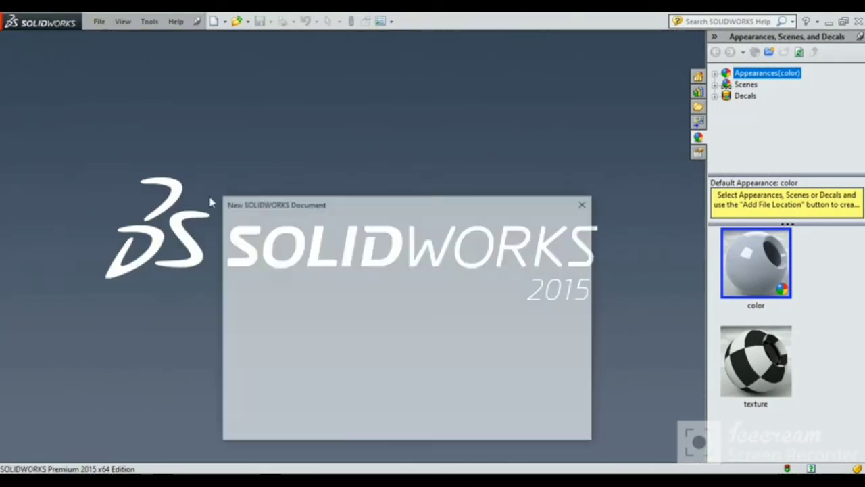
click(262, 256)
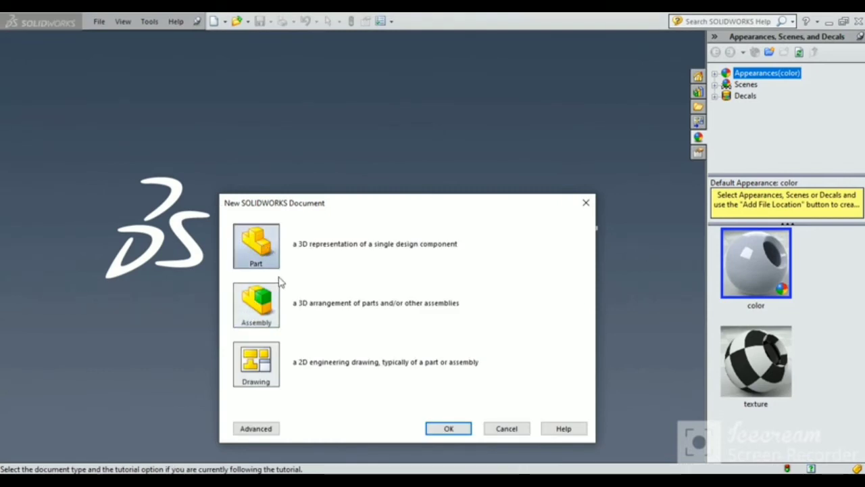
click(246, 260)
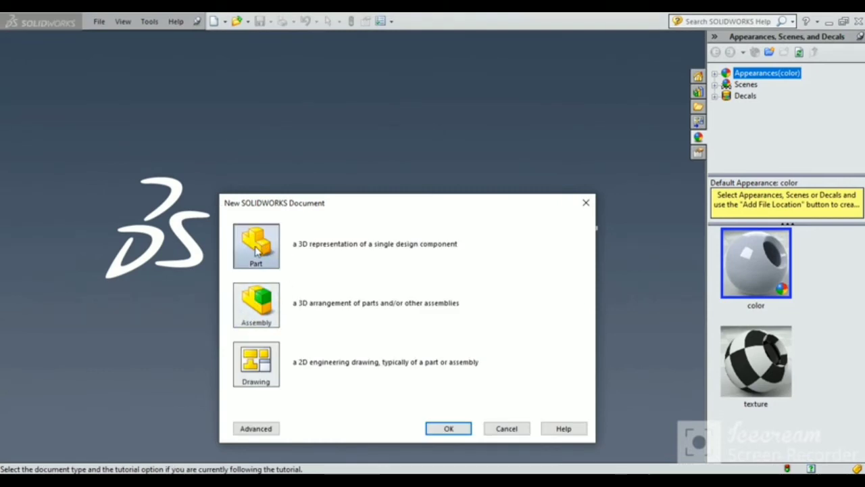
click(435, 430)
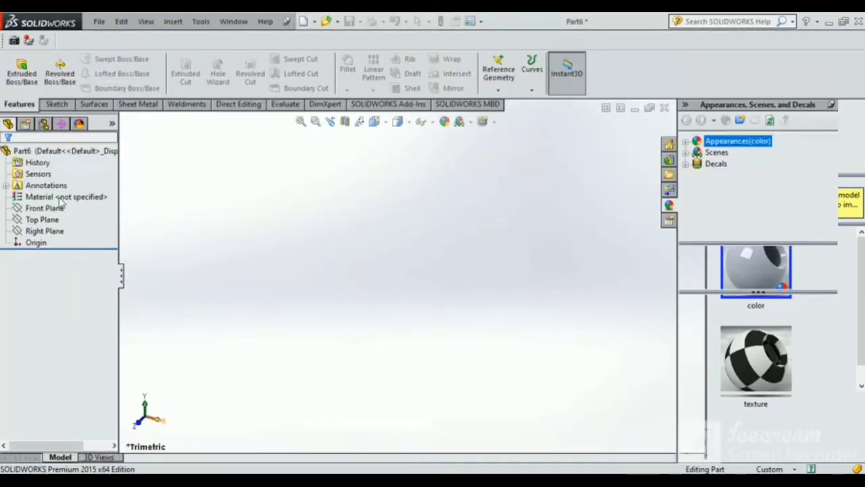
Sketch a 200 mm diameter circle centred on the origin on the Top Plane.
click(42, 219)
click(99, 205)
click(56, 103)
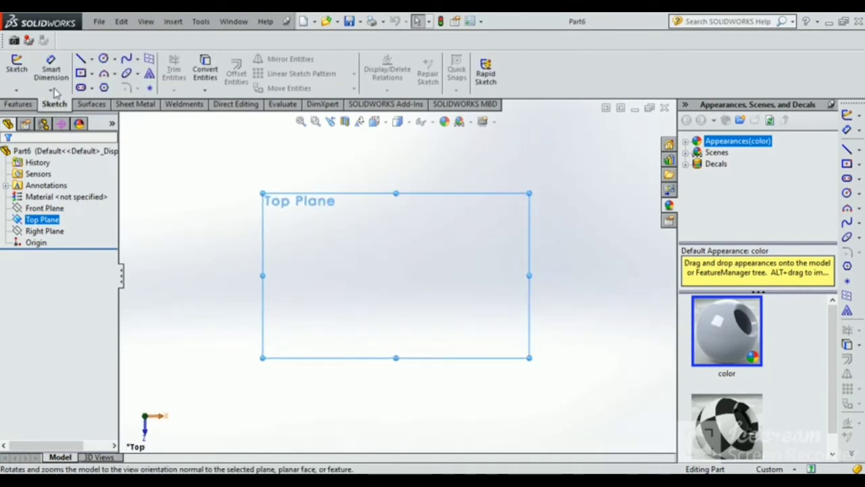
click(16, 68)
click(103, 59)
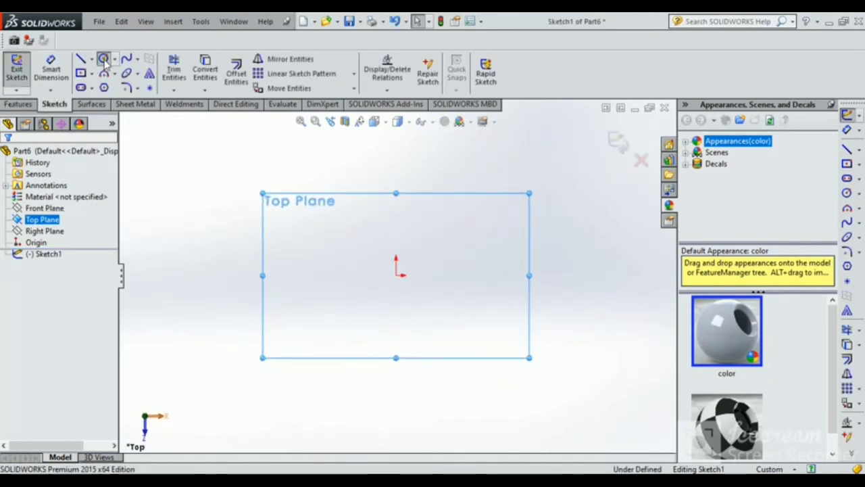
click(396, 275)
click(494, 393)
click(51, 68)
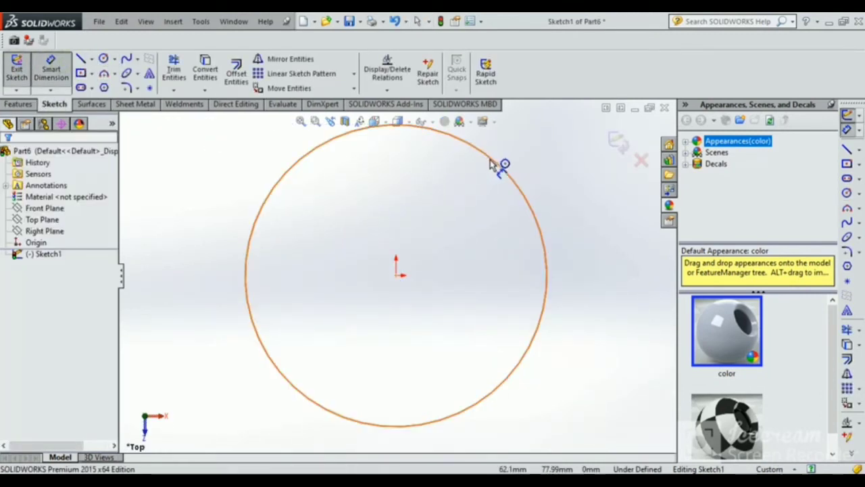
click(460, 193)
click(473, 216)
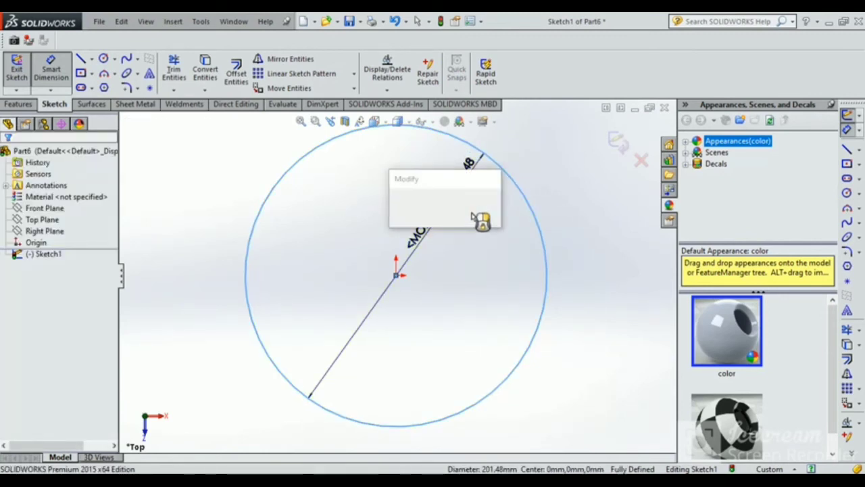
text(200)
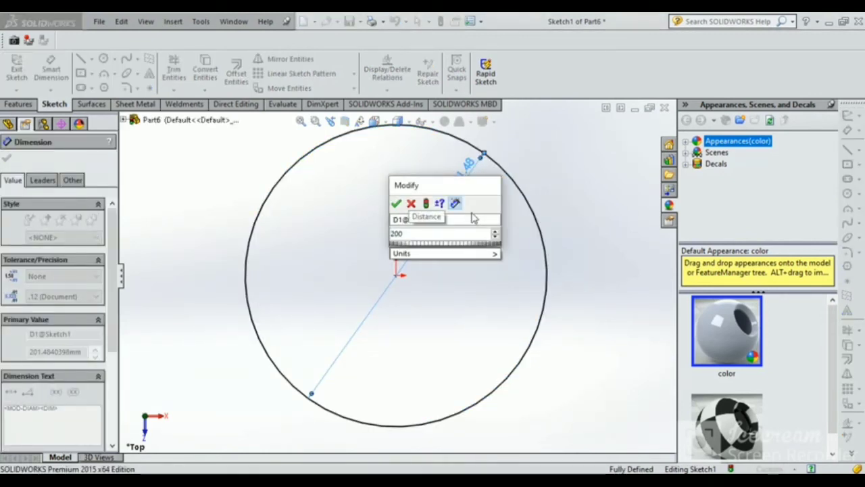
key(Return)
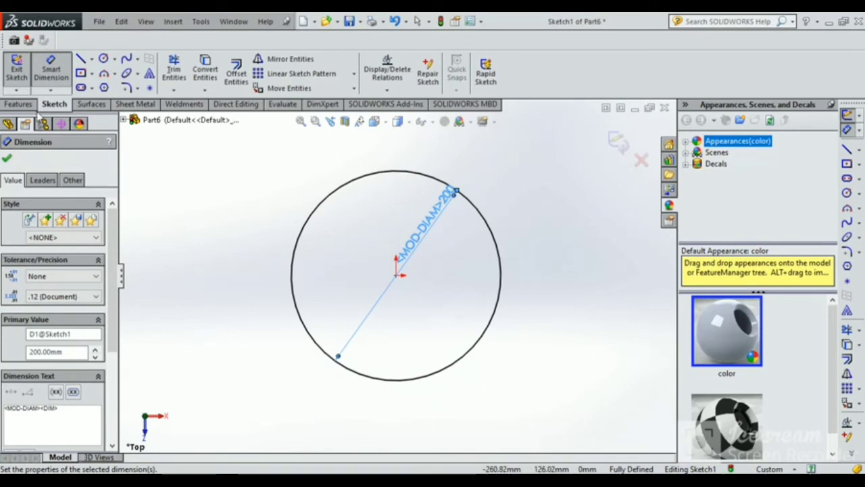
Extrude the circle 20 mm into a disc, Boss-Extrude1.
click(18, 104)
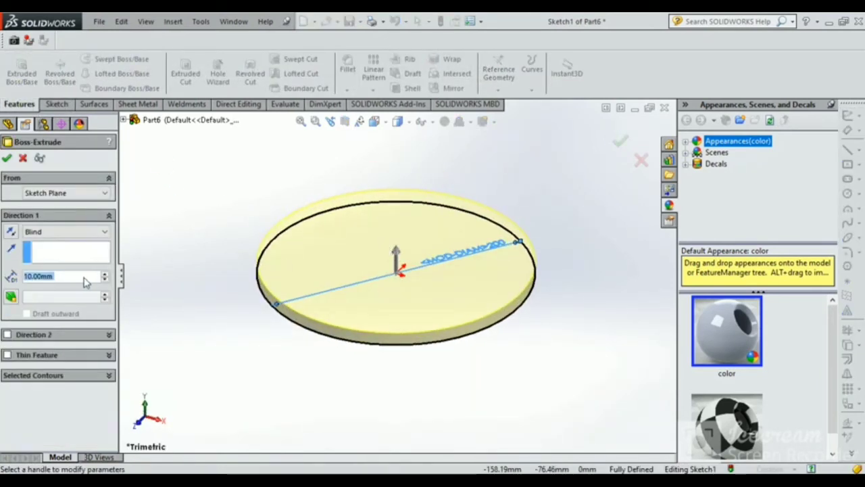
click(97, 276)
text(20)
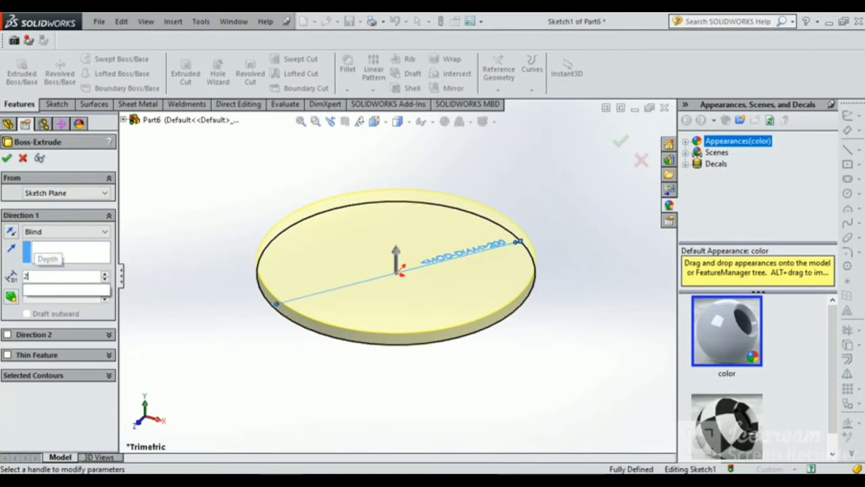
key(Return)
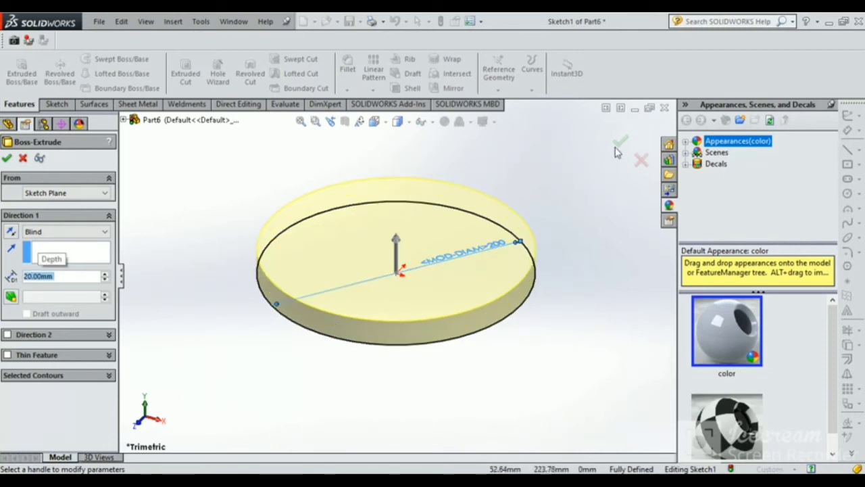
click(620, 144)
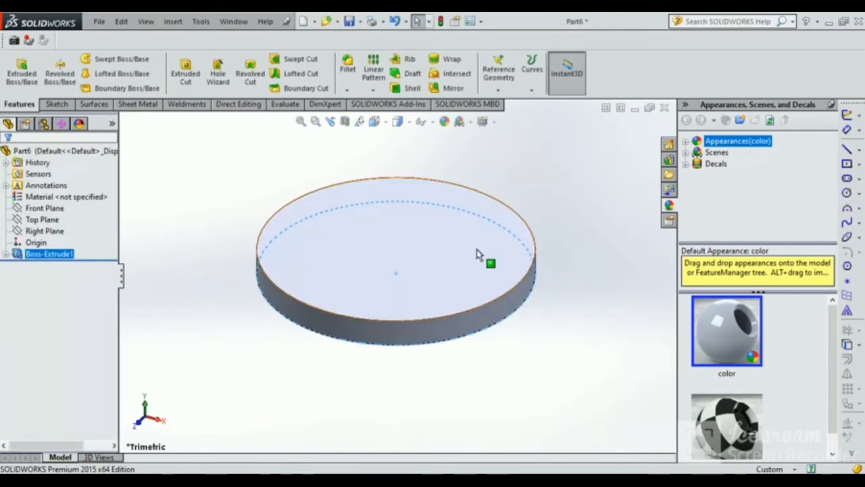
click(477, 253)
On the disc's top face, sketch a 60 mm diameter centre circle at the origin.
click(566, 211)
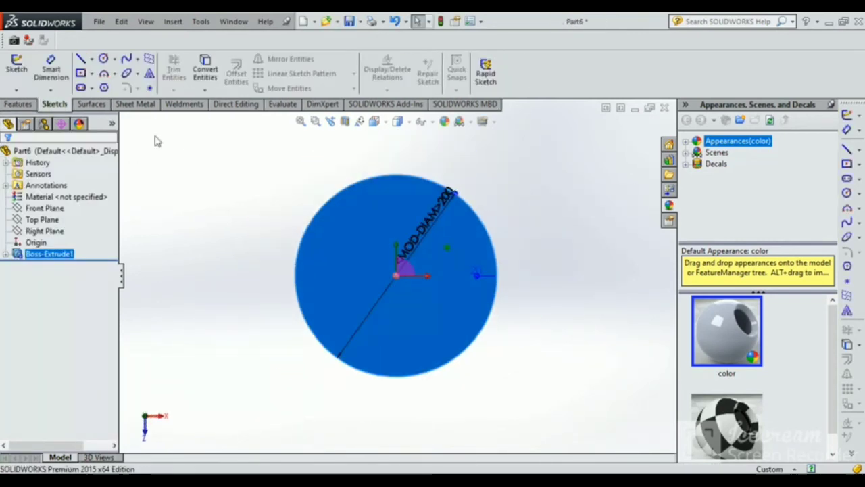
click(102, 59)
click(396, 275)
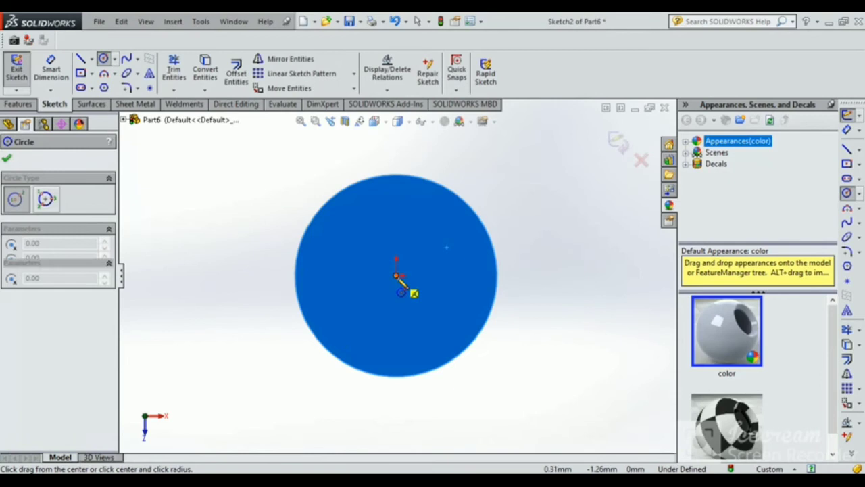
click(405, 309)
key(Escape)
click(417, 242)
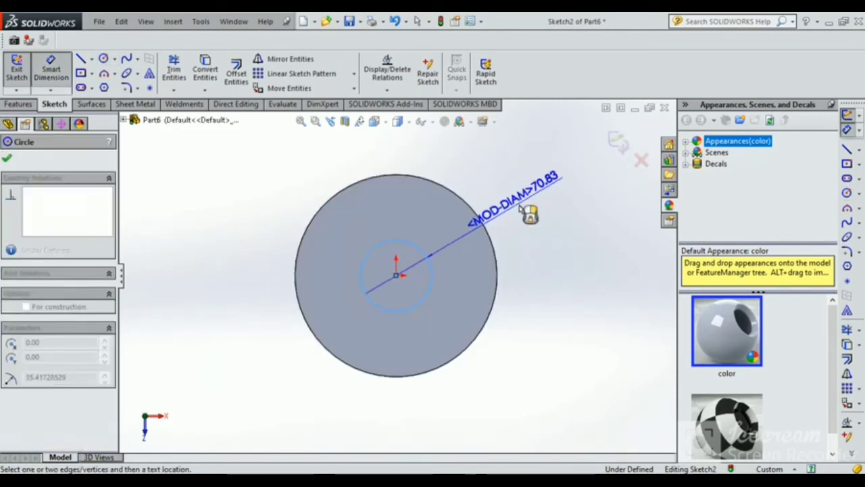
click(538, 213)
text(60)
key(Return)
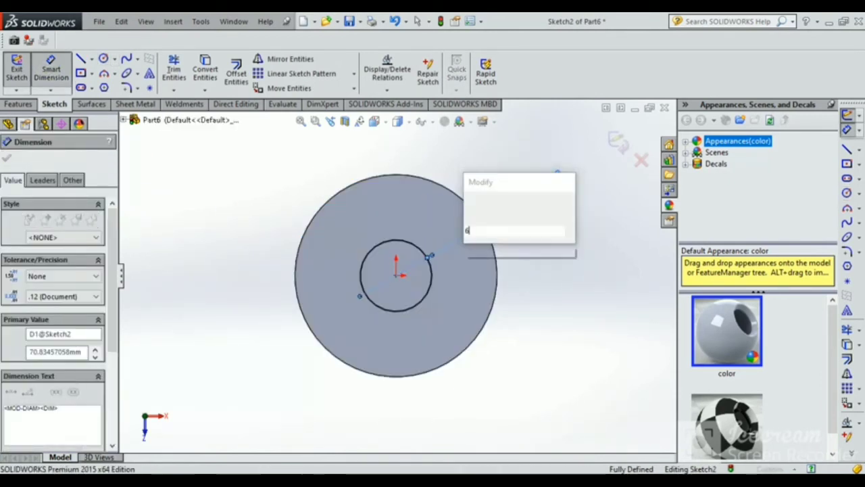
drag(535, 203, 552, 179)
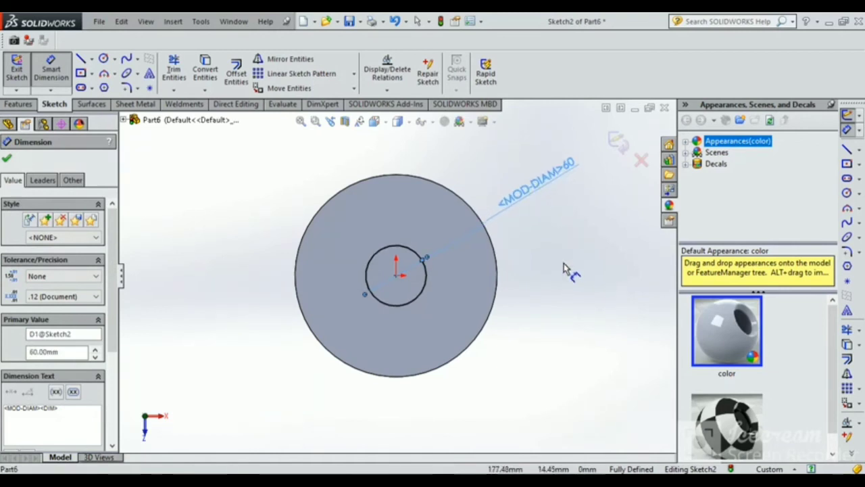
Add a 20 mm diameter hole circle above the centre circle.
click(103, 59)
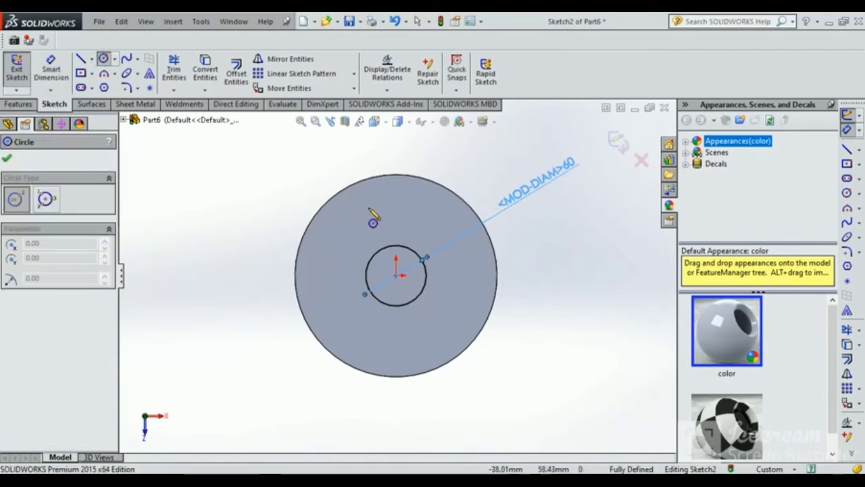
drag(397, 206, 409, 205)
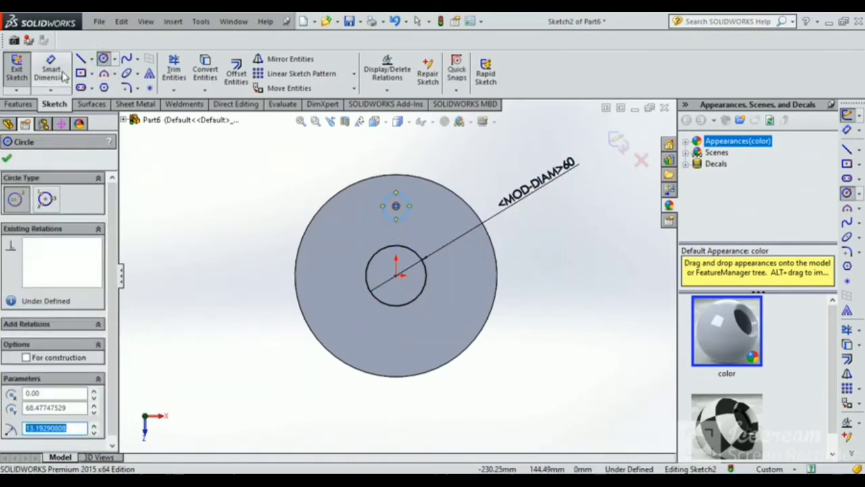
key(Escape)
key(d)
click(406, 197)
click(510, 179)
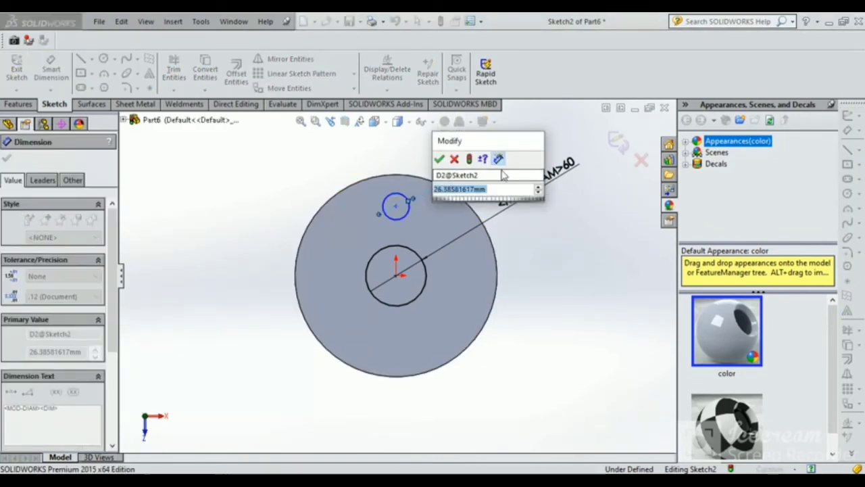
text(20)
key(Return)
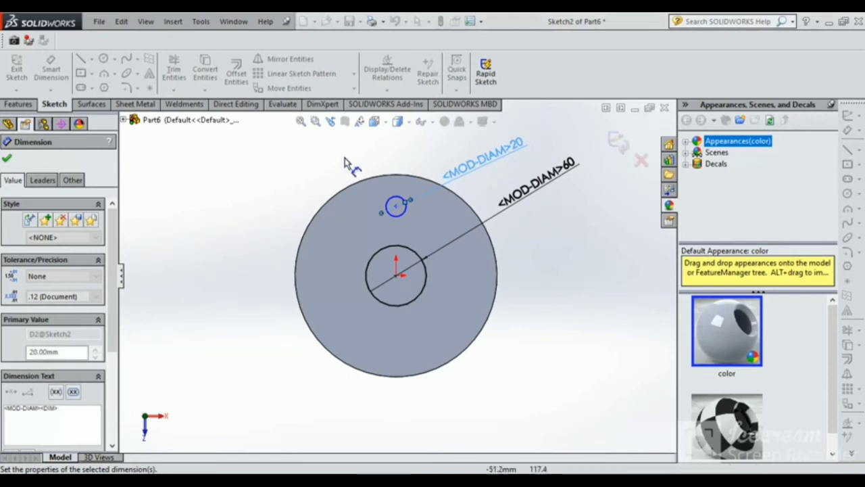
Circular-pattern the 20 mm circle into four equally spaced holes around 360°.
click(352, 73)
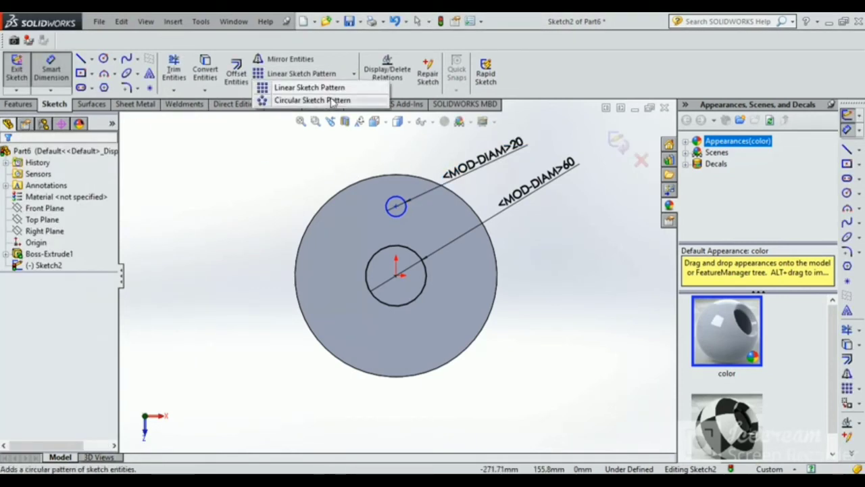
click(298, 98)
click(396, 204)
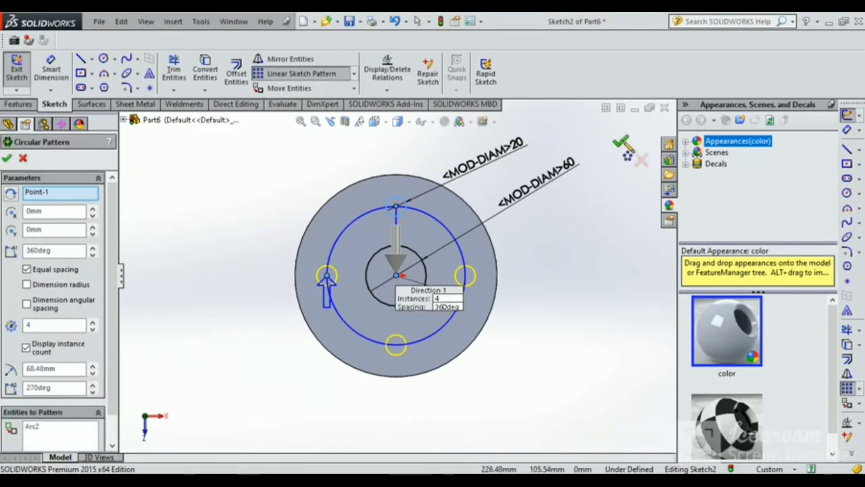
click(622, 145)
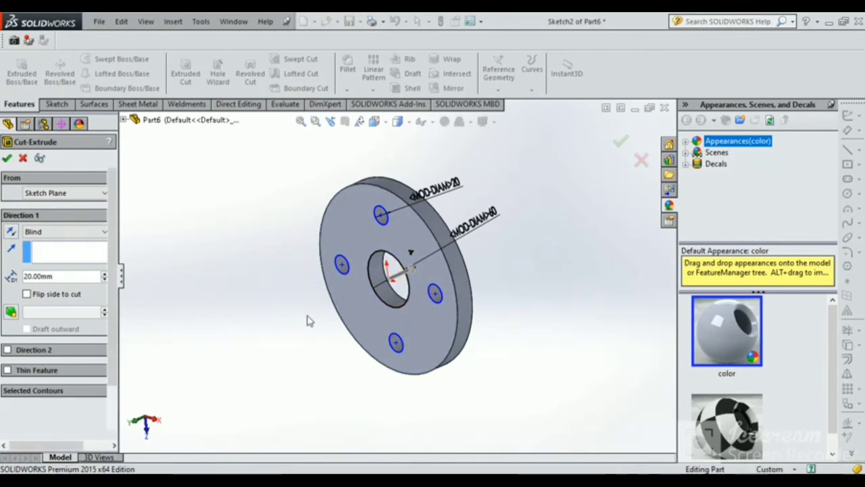
Cut the centre and four bolt holes through the flange, save it as FLANGE, and minimize it.
key(Return)
click(96, 23)
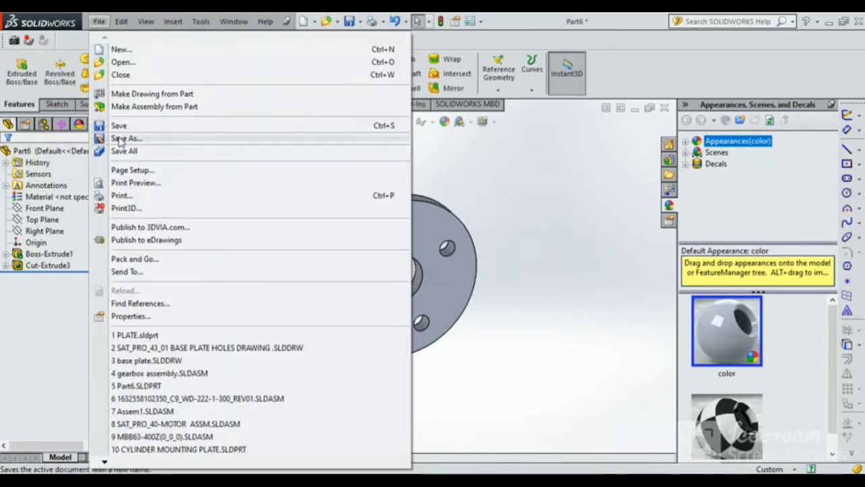
click(125, 135)
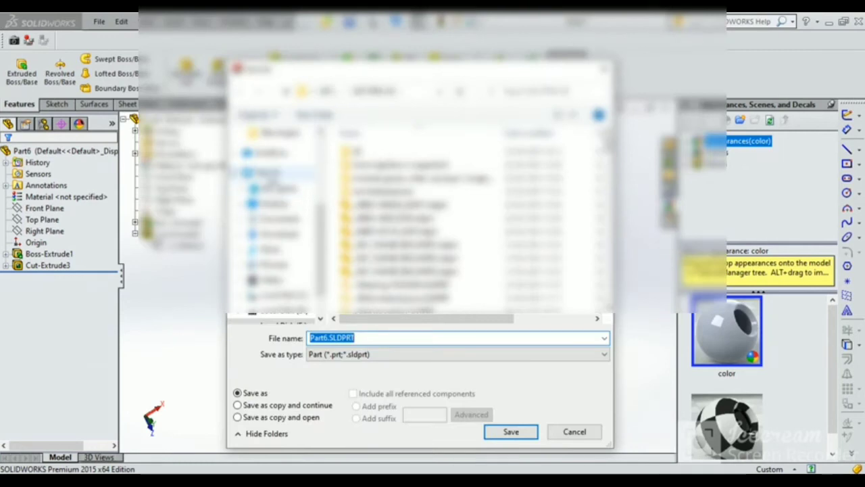
right_click(257, 271)
mouse_move(299, 374)
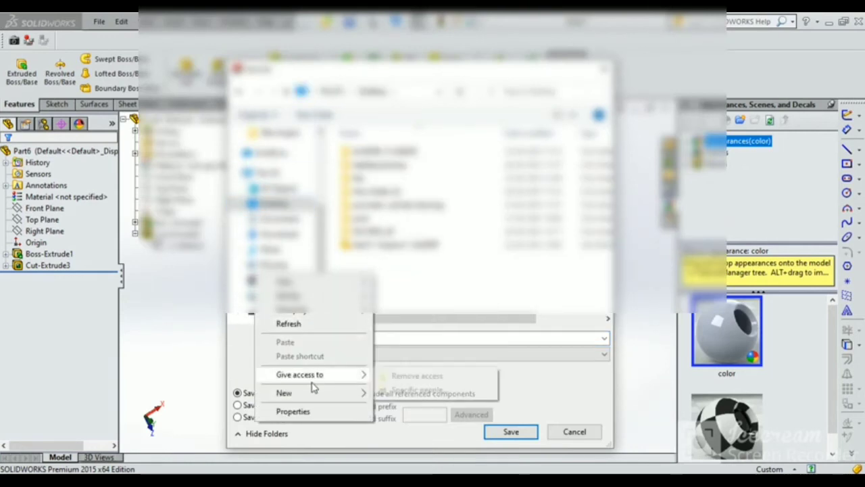
click(371, 334)
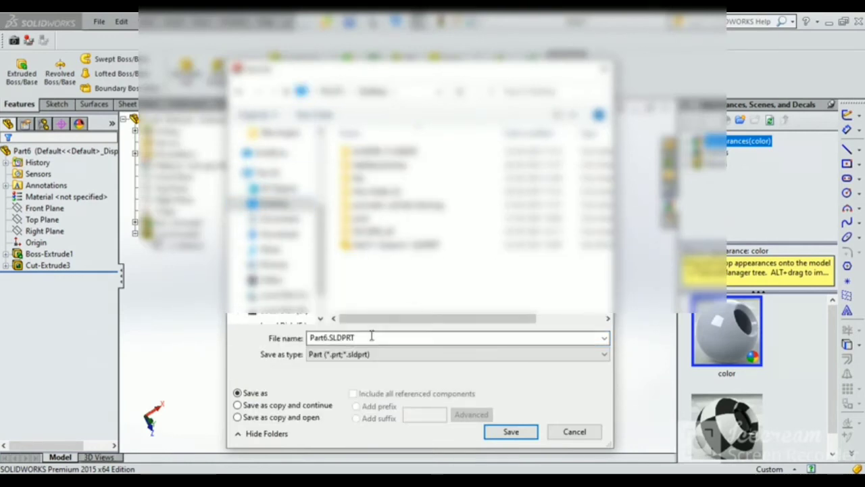
double_click(371, 333)
text(FLANGE)
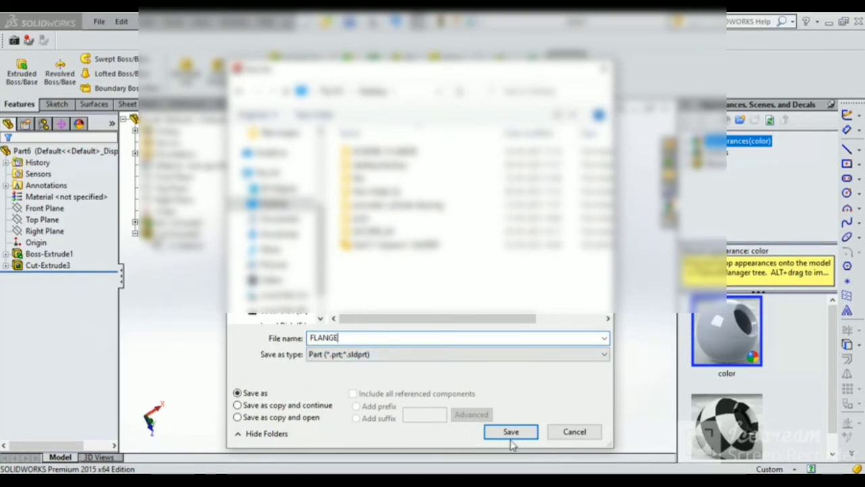
click(511, 432)
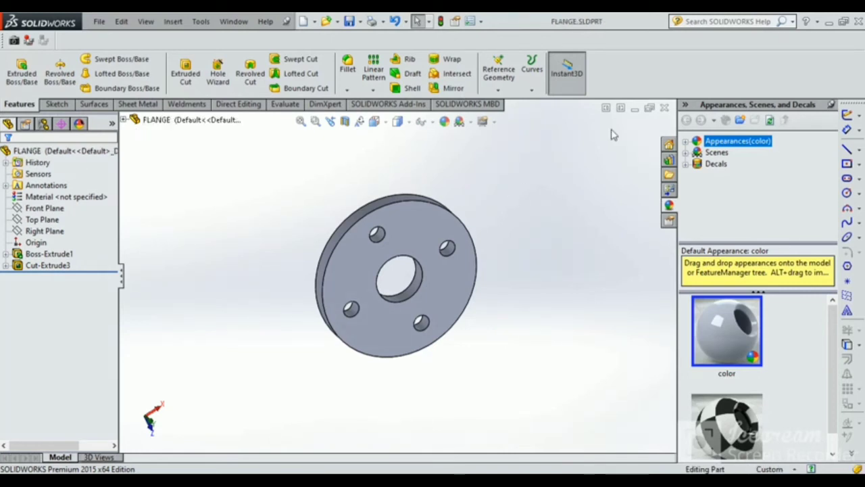
click(635, 108)
Create a new blank part document.
click(99, 21)
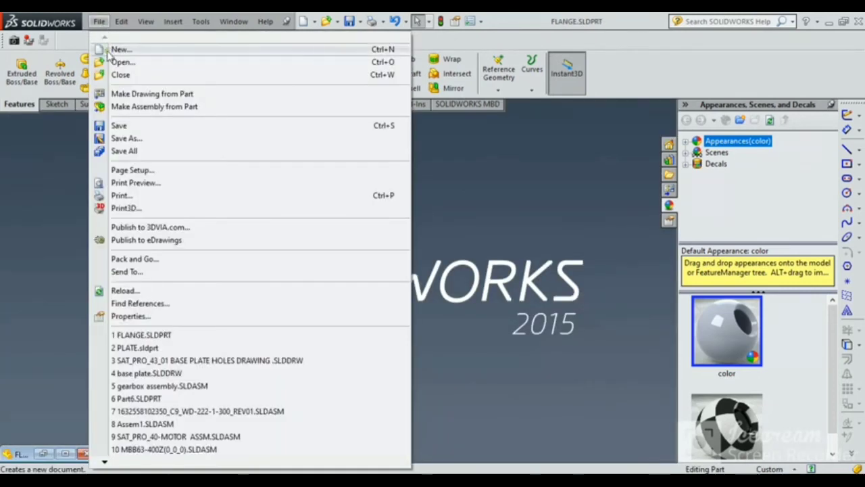
click(112, 50)
click(435, 423)
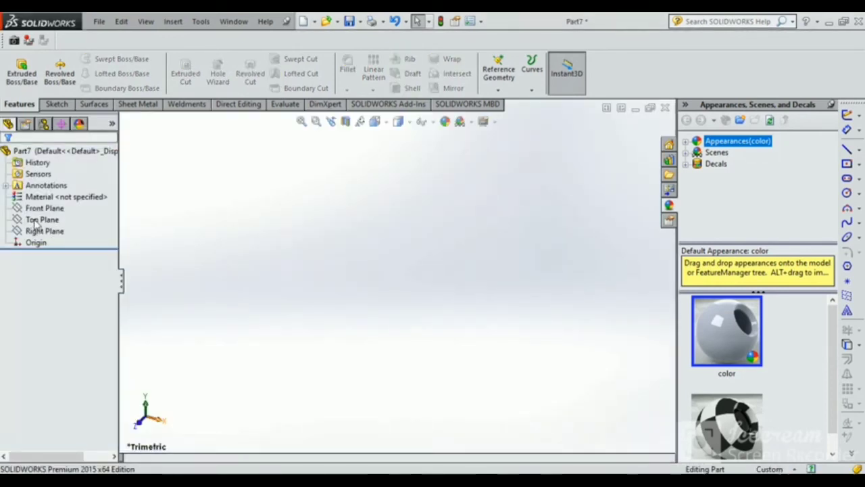
Sketch a 50 mm diameter circle at the origin on the Top Plane.
click(41, 220)
click(58, 198)
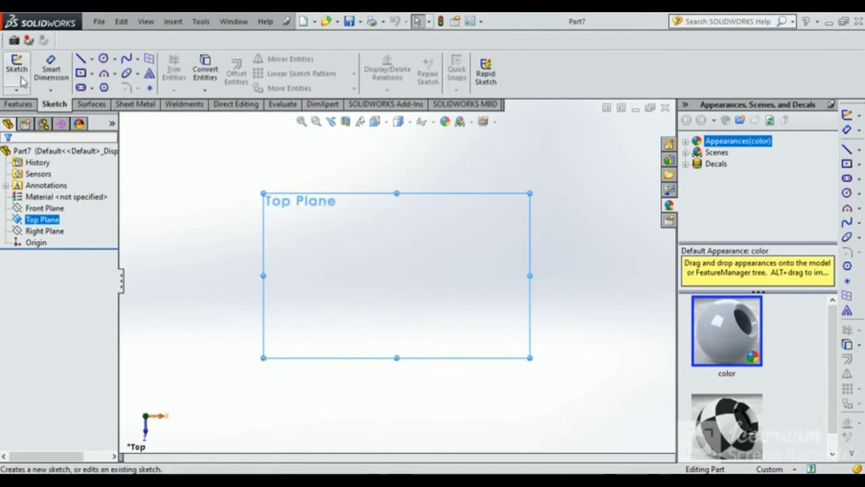
click(21, 80)
click(103, 59)
click(397, 275)
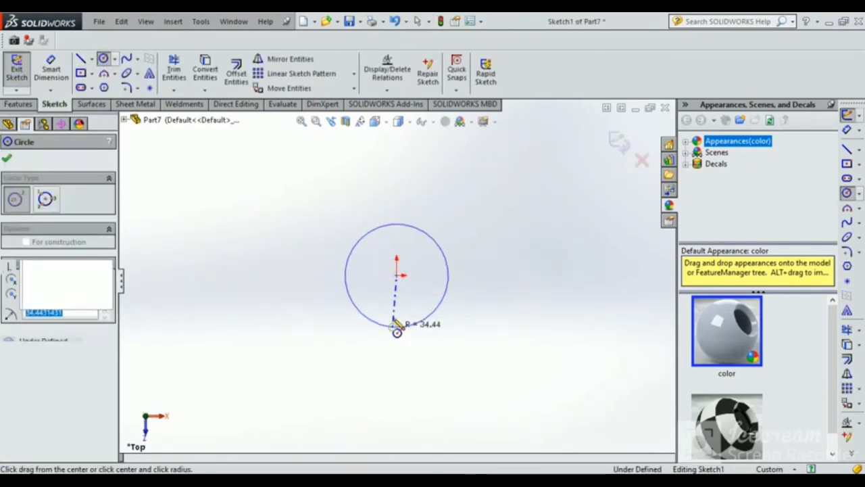
click(397, 328)
click(51, 67)
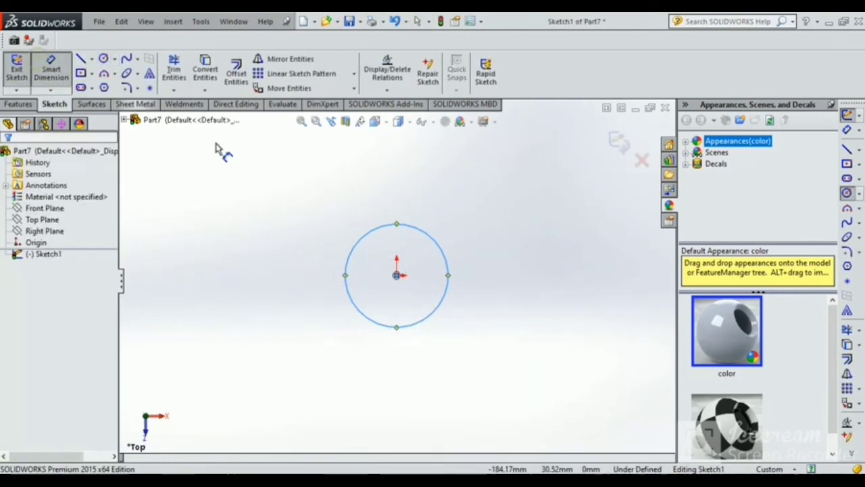
click(401, 226)
click(467, 194)
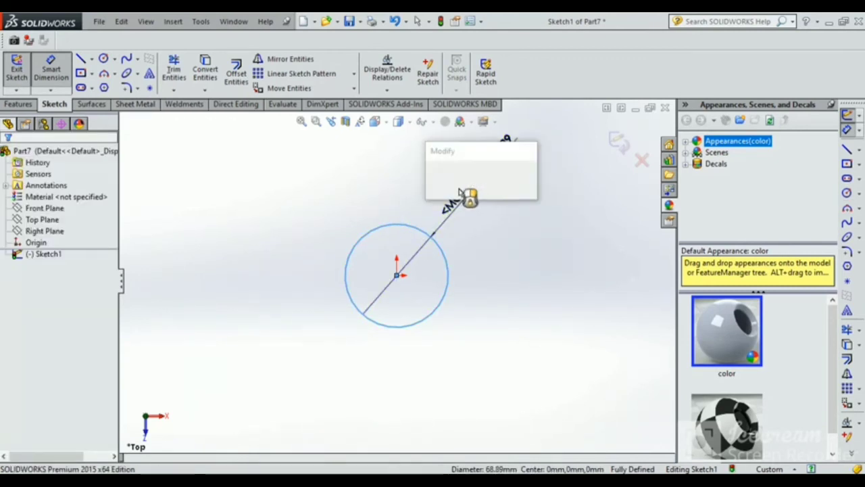
text(50)
key(Return)
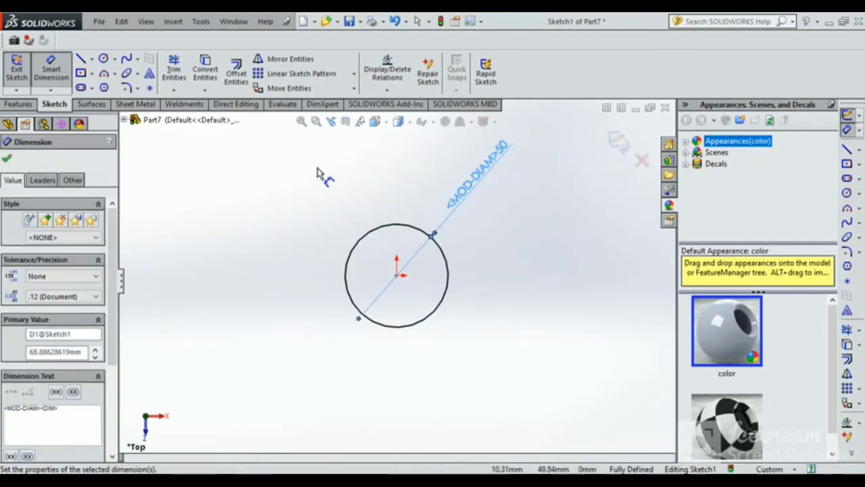
Extrude the 50 mm circle into a cylinder, Boss-Extrude1.
click(18, 104)
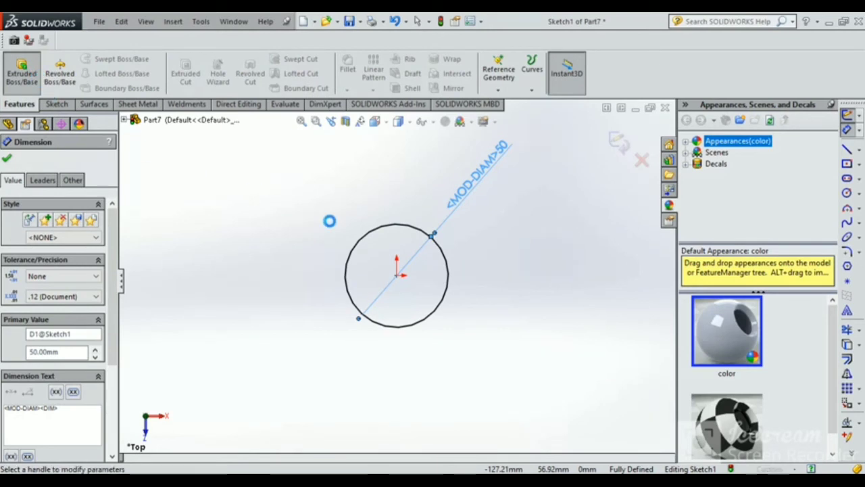
click(22, 72)
drag(326, 244, 326, 198)
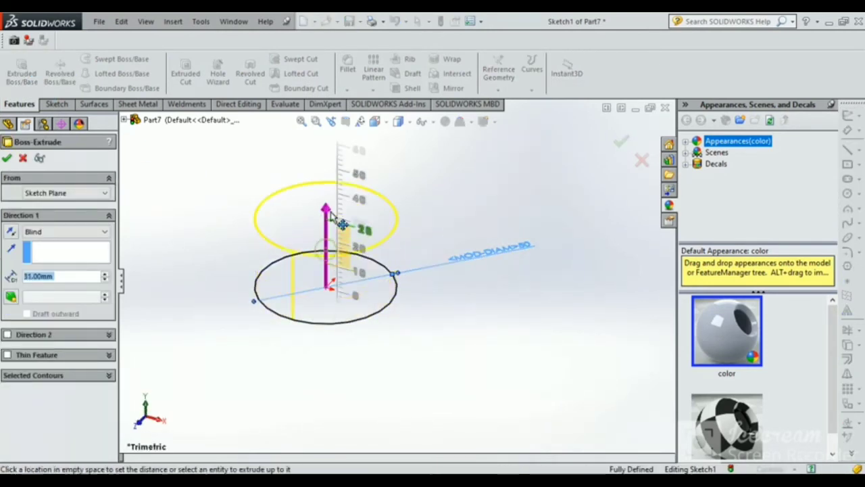
click(7, 157)
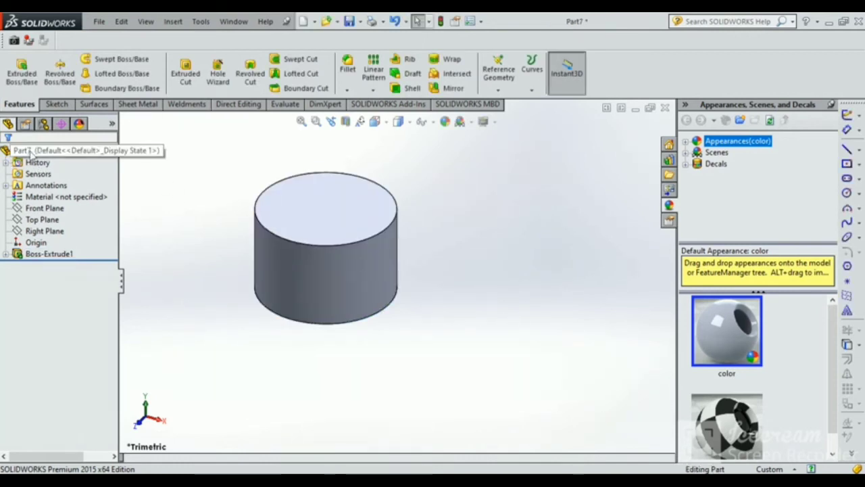
Save the part as CENTER PIN.
click(98, 23)
click(118, 137)
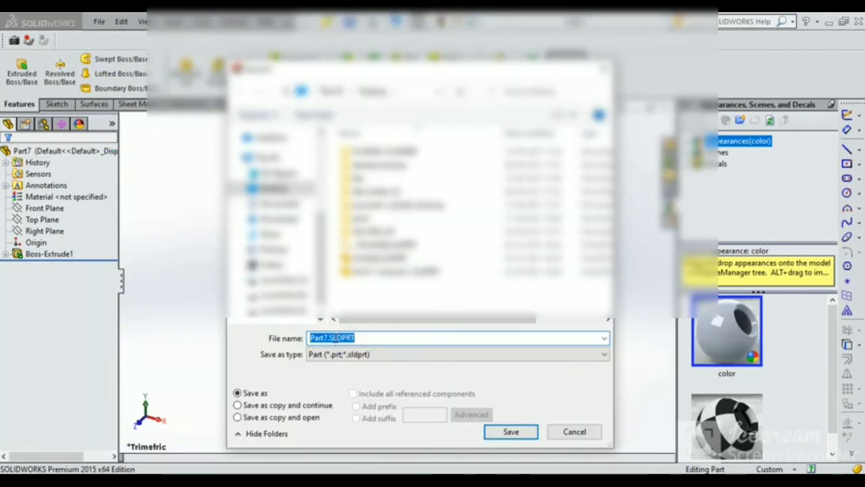
text(CE)
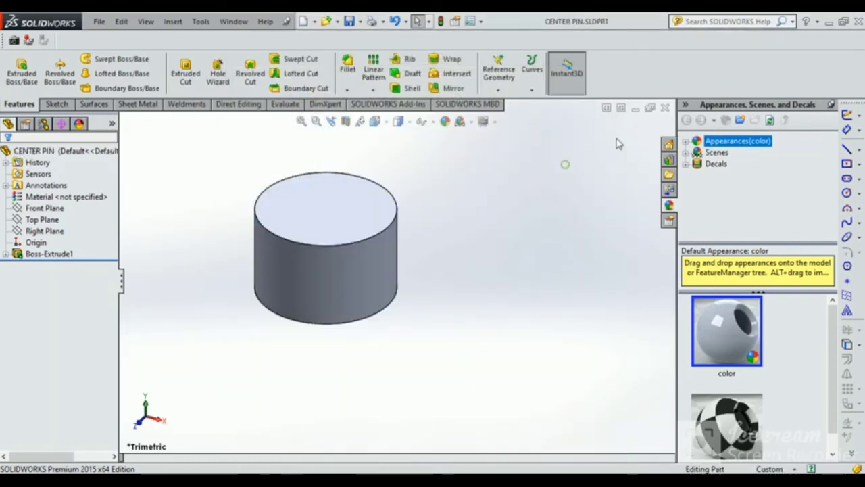
Minimize the CENTER PIN window and create a new blank part, Part8.
click(636, 110)
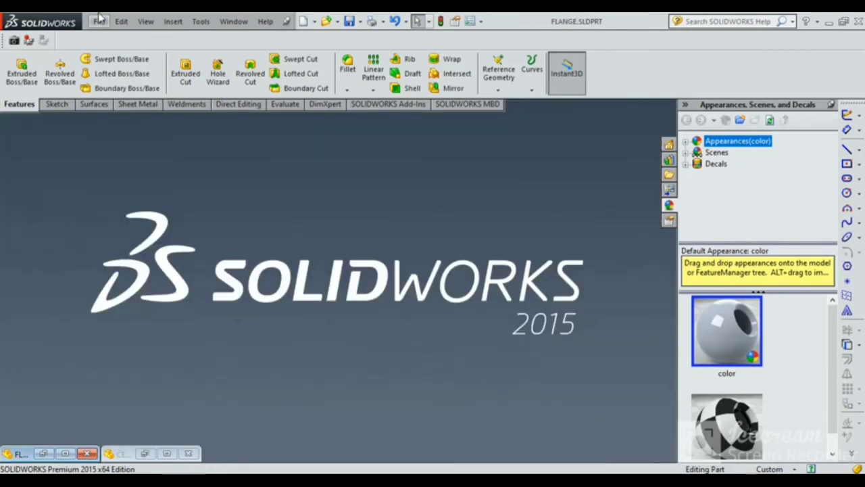
click(99, 21)
click(115, 49)
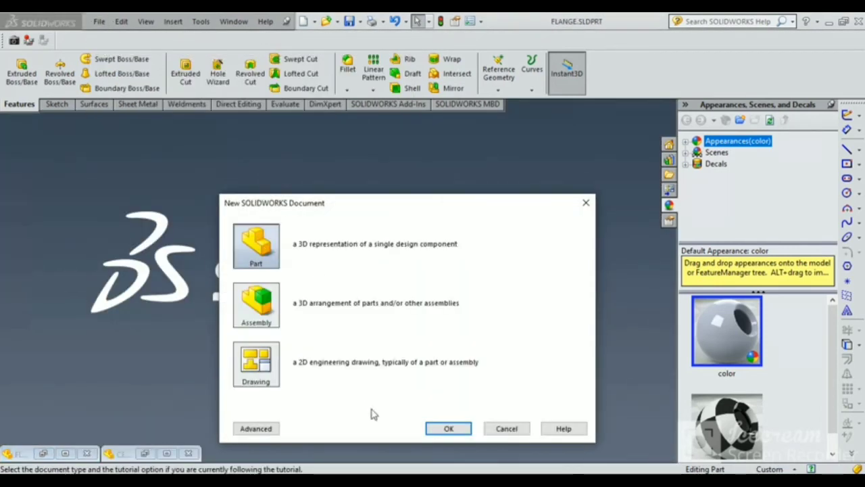
click(446, 431)
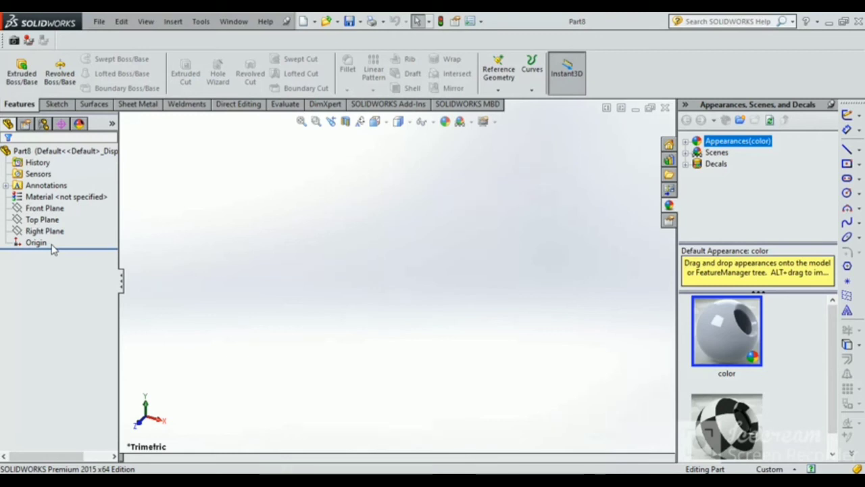
Sketch a 12 mm diameter circle at the origin on the Top Plane.
click(42, 219)
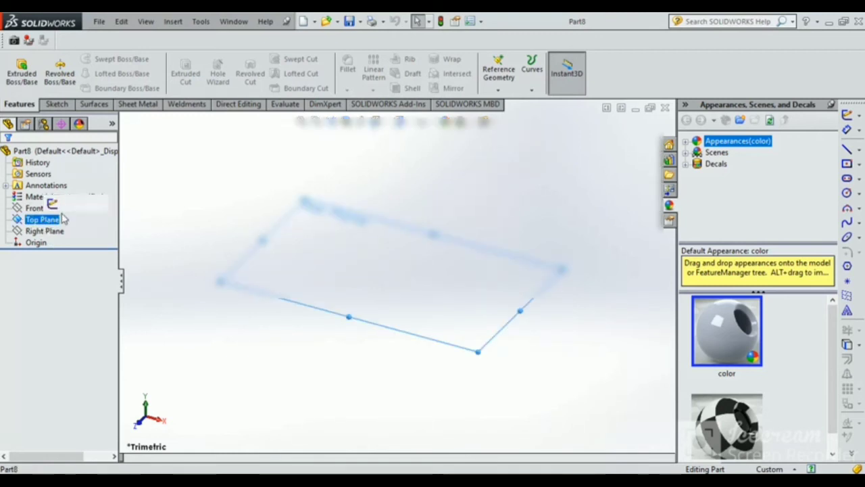
click(88, 203)
click(104, 59)
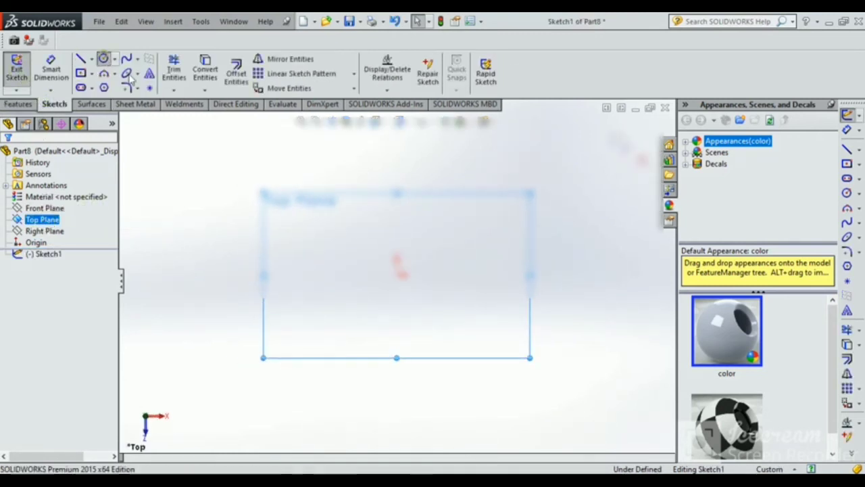
click(398, 271)
click(417, 329)
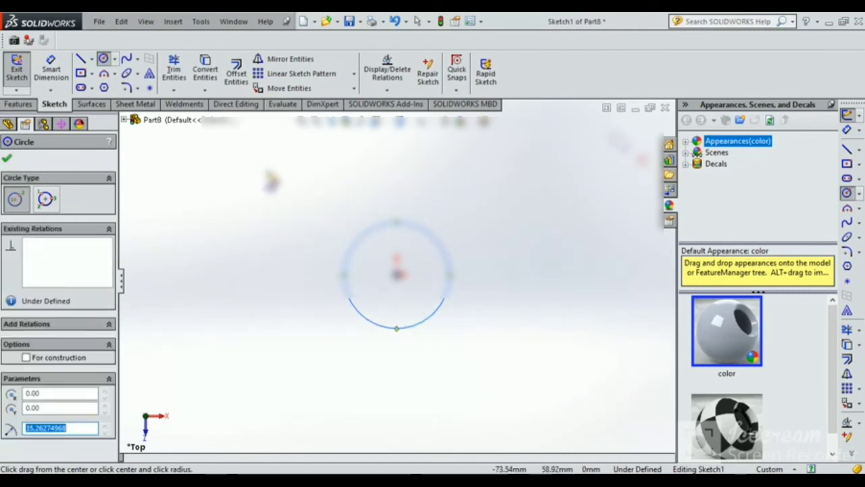
click(50, 68)
click(429, 238)
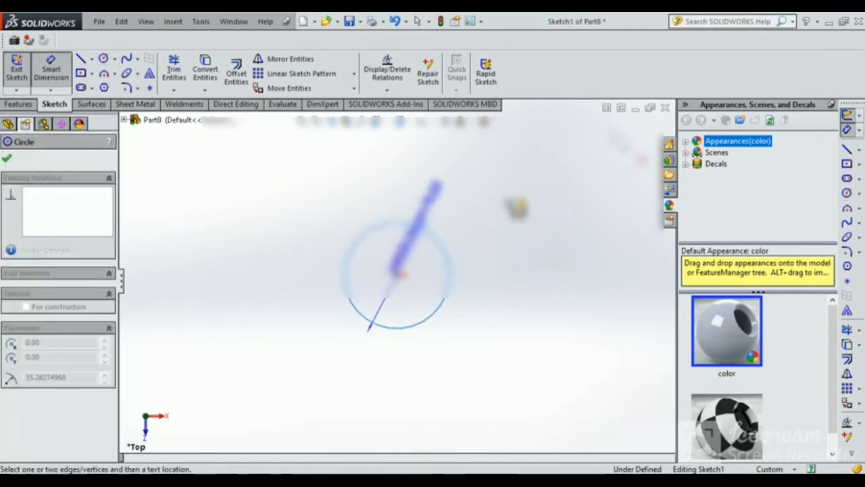
click(520, 218)
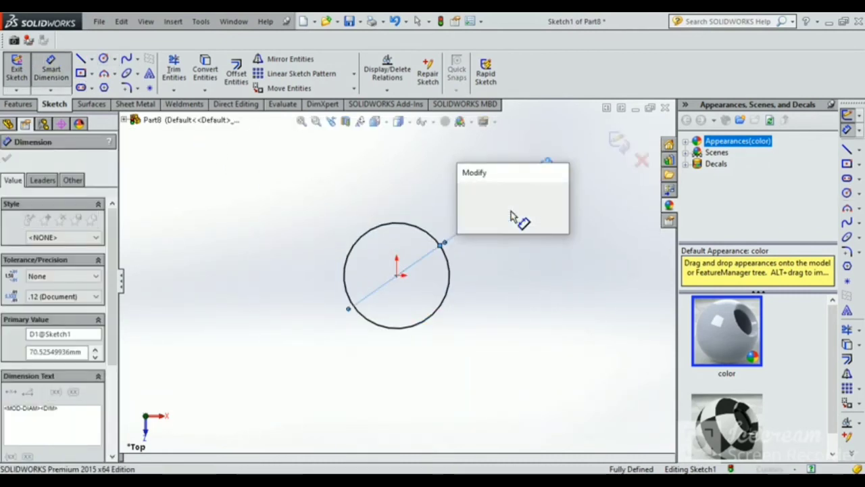
text(12)
key(Return)
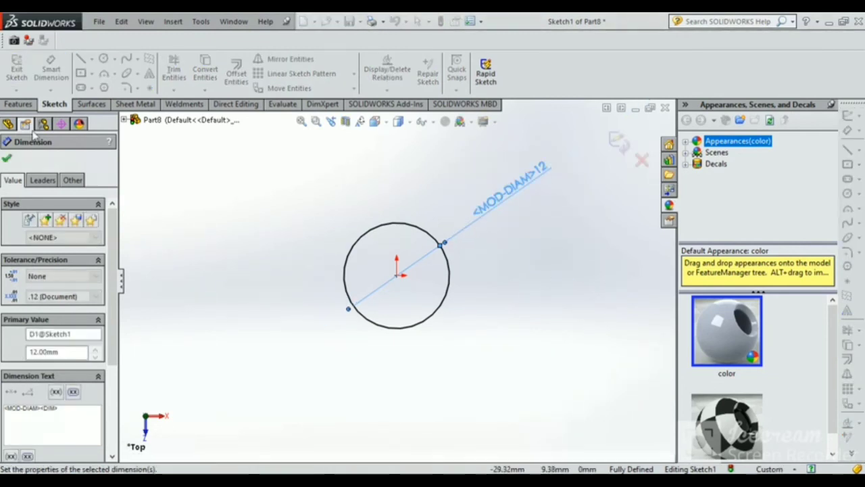
click(19, 104)
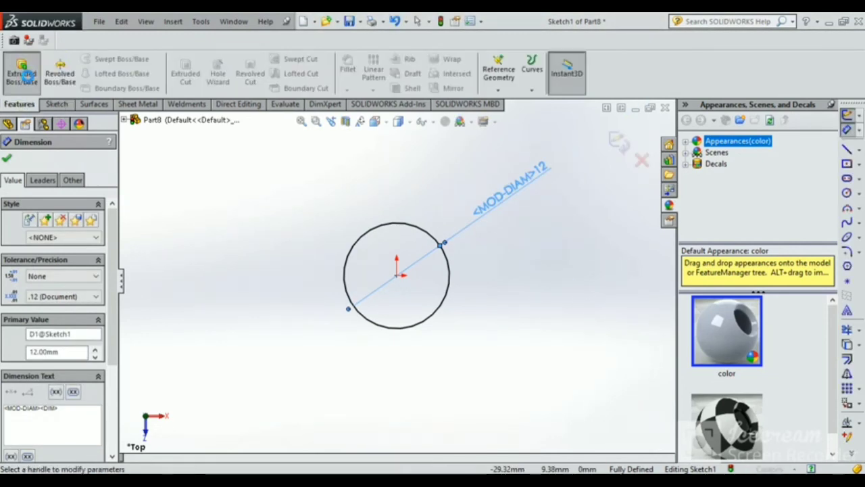
Extrude the 12 mm circle 50 mm into a shaft and zoom to fit.
click(26, 78)
click(8, 158)
text(50)
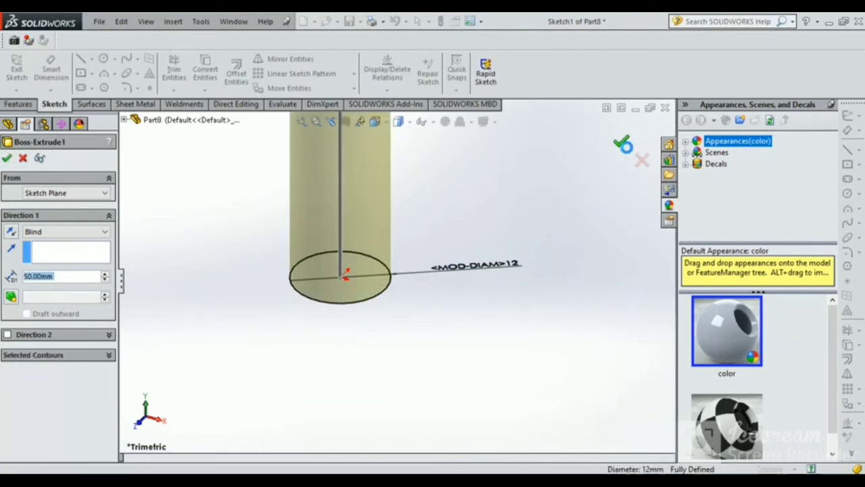
click(622, 142)
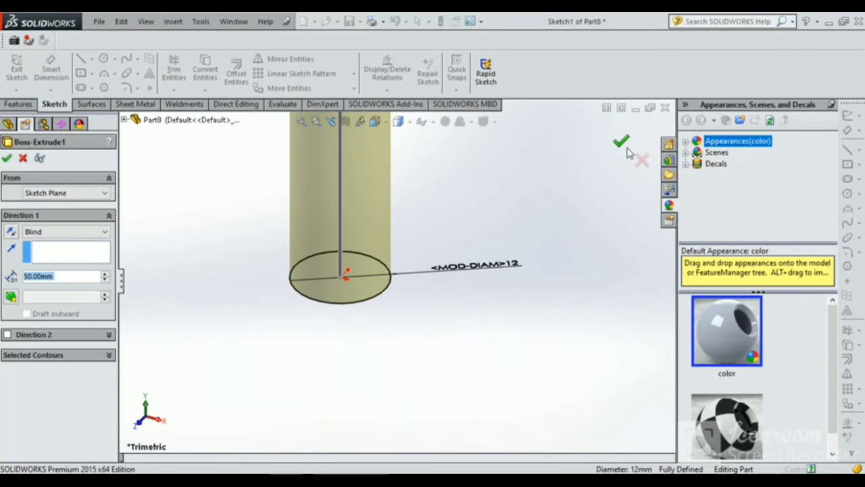
click(622, 140)
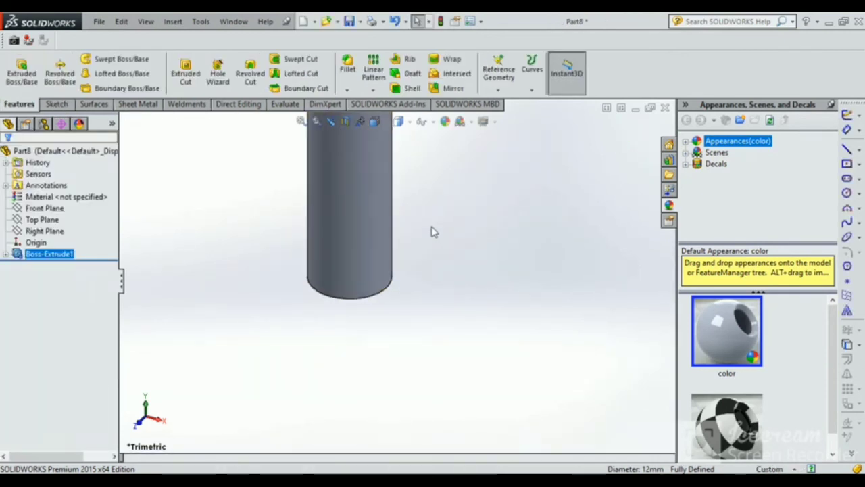
key(f)
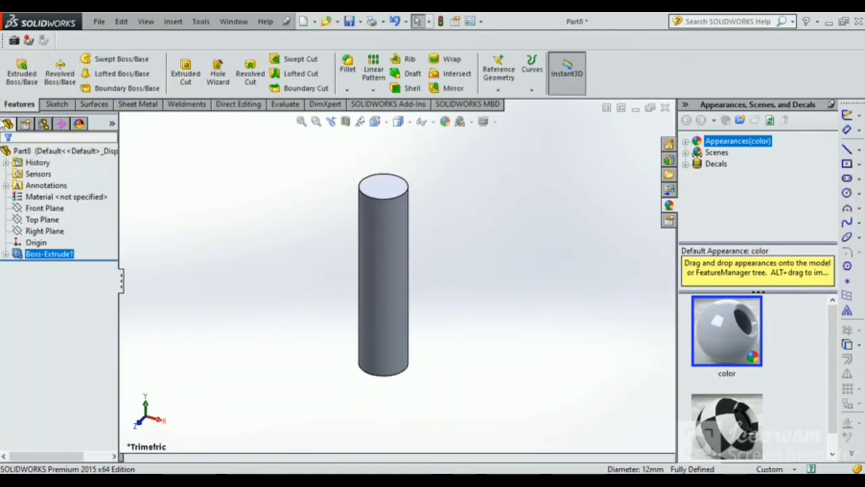
Save the part as SHAFT.
click(99, 21)
click(114, 50)
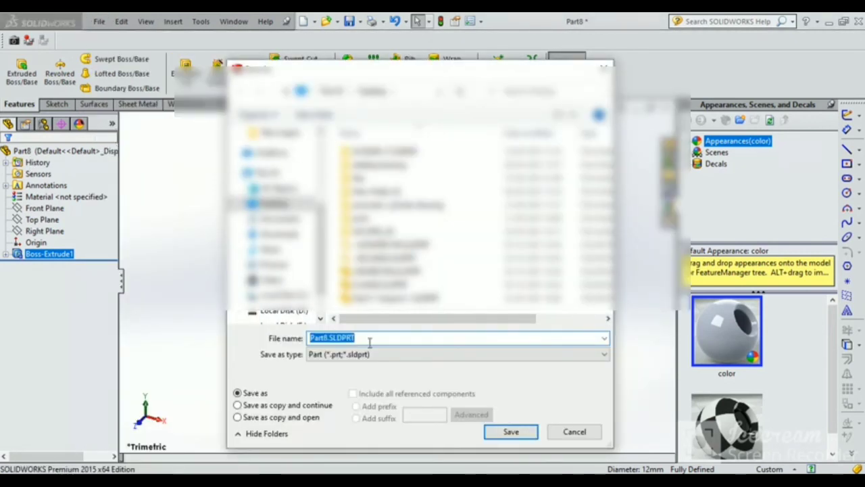
text(SHAFT)
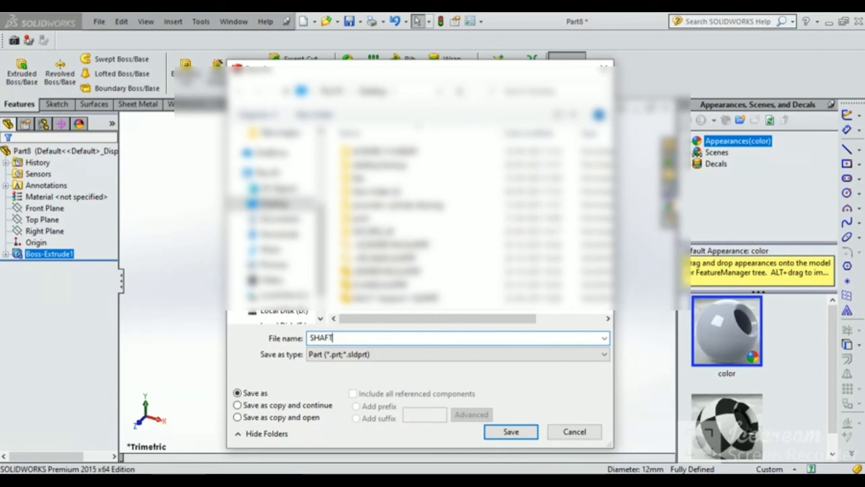
click(510, 431)
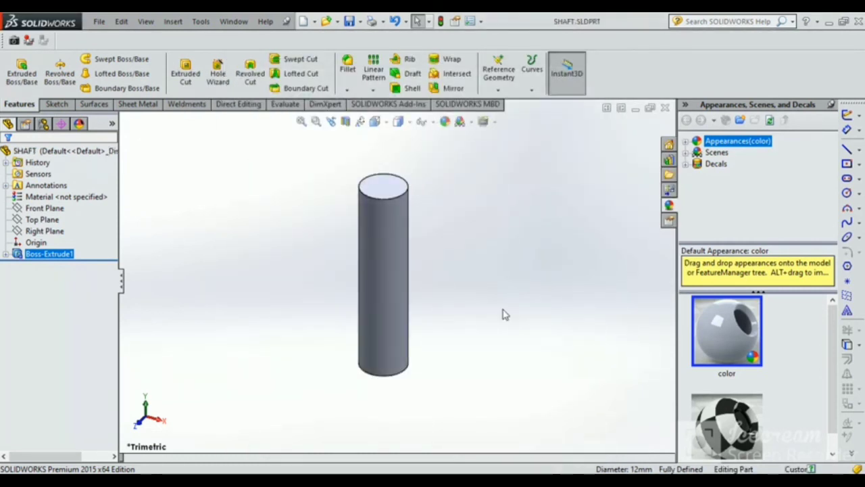
Minimize SHAFT, switch to FLANGE, and create a new assembly, Assem2.
click(636, 108)
click(64, 453)
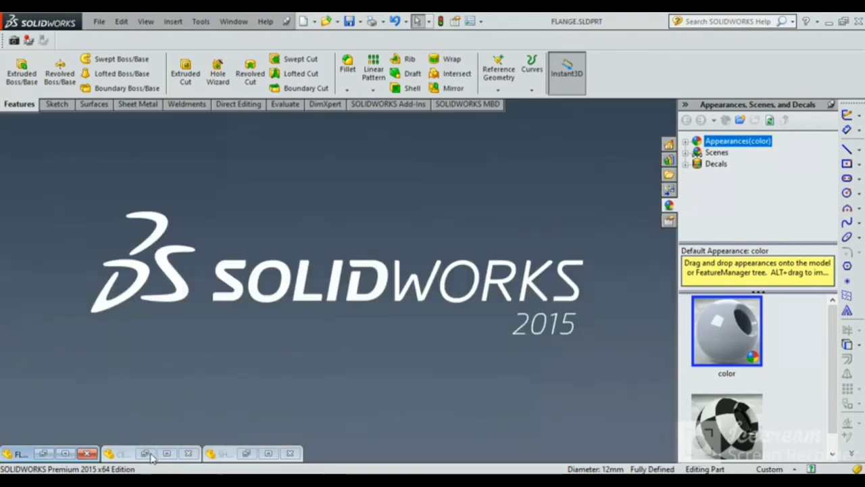
click(98, 21)
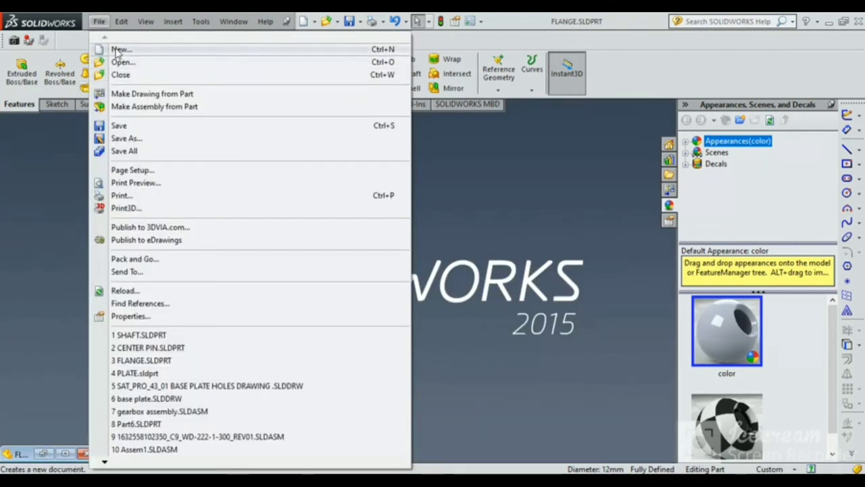
click(113, 50)
click(256, 304)
click(442, 428)
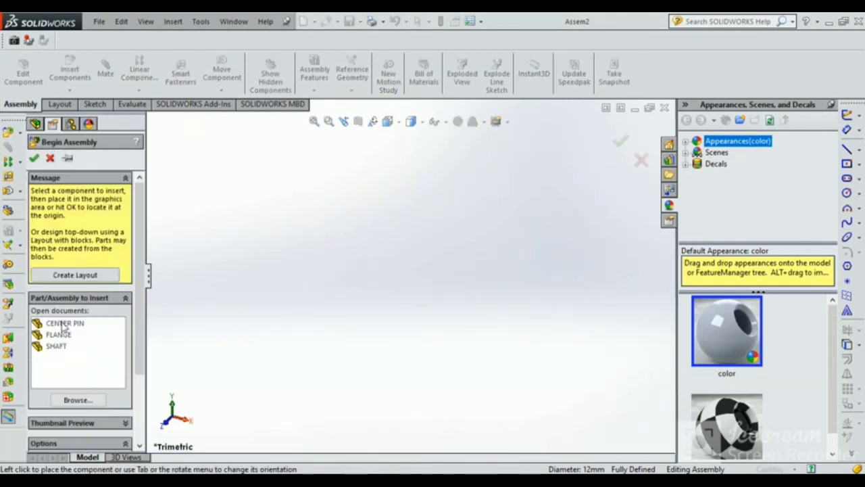
Cancel the Browse dialog and choose the open FLANGE part for insertion.
click(87, 402)
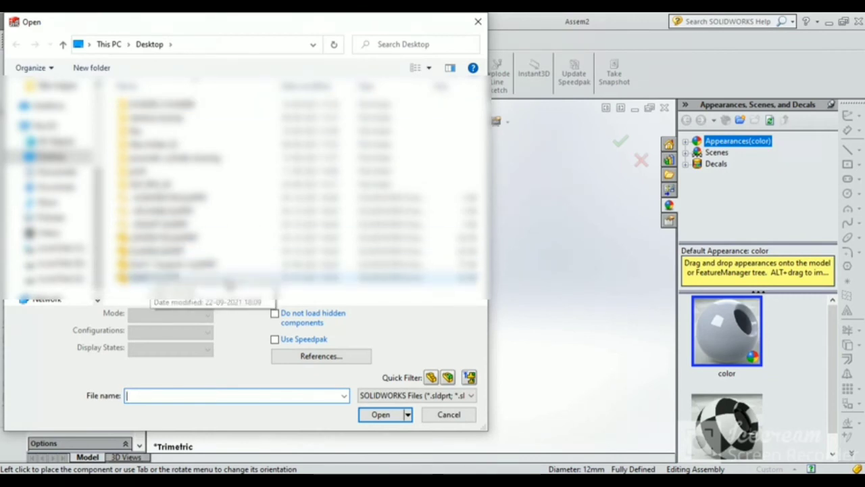
click(440, 417)
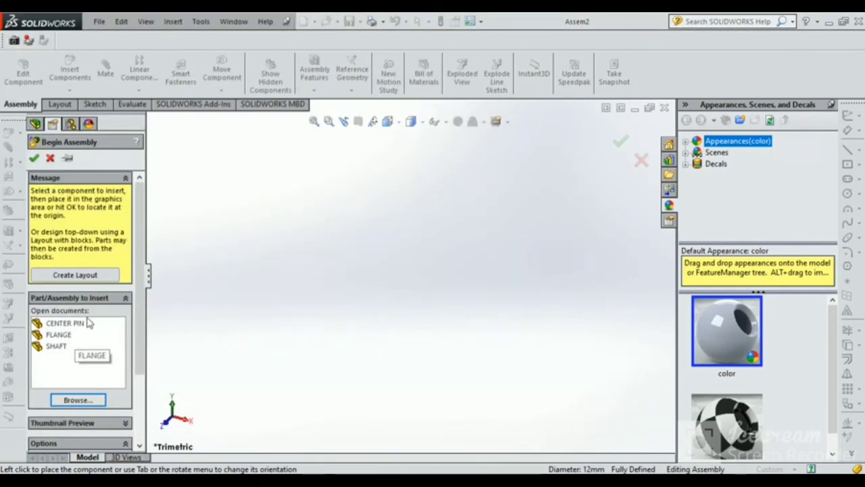
click(57, 335)
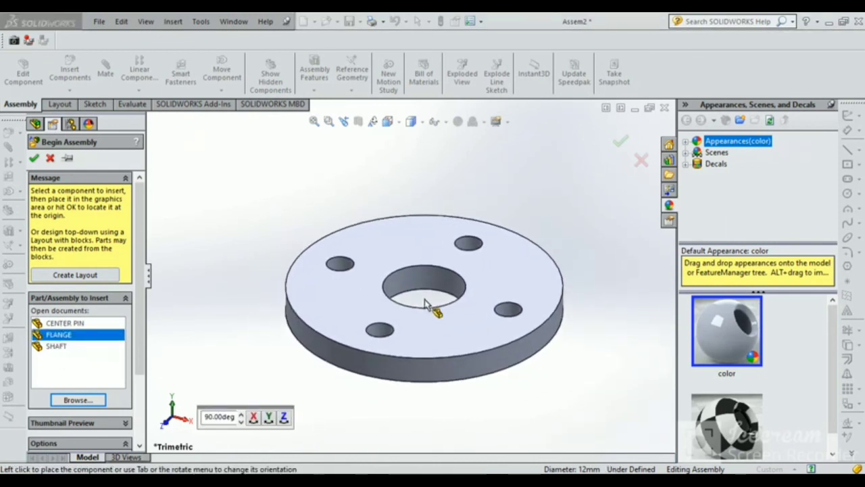
Place the FLANGE and insert three SHAFT instances around it.
click(426, 304)
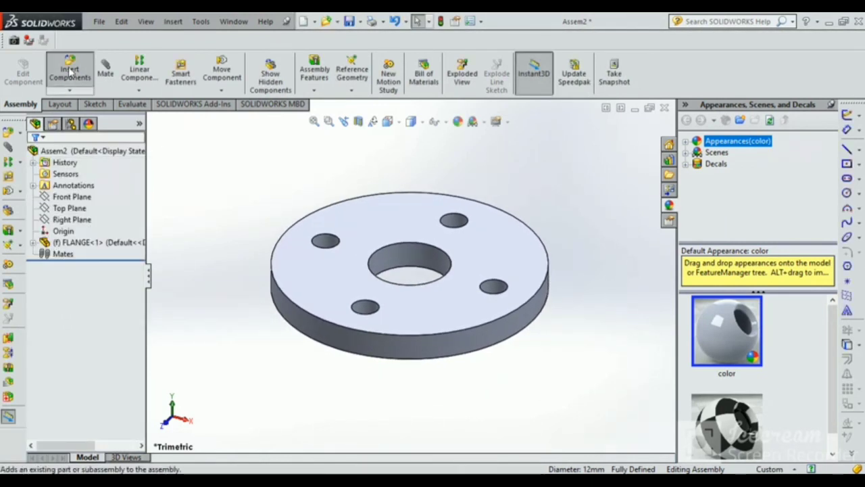
click(70, 71)
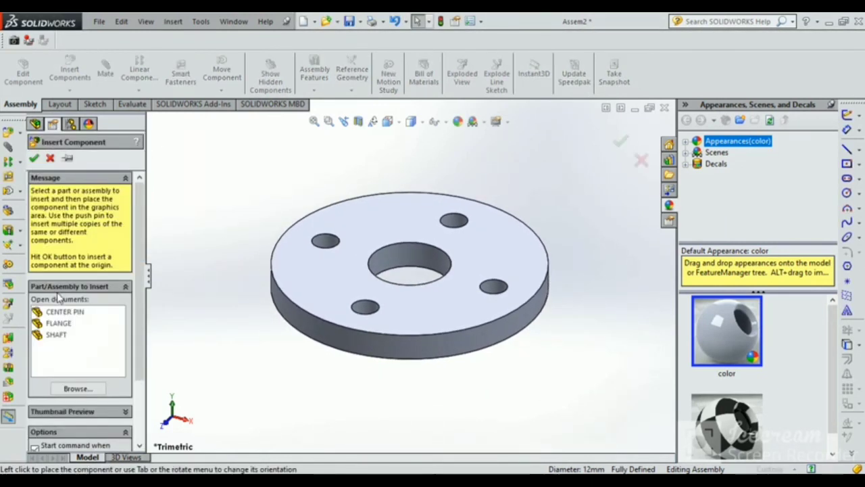
click(57, 335)
click(332, 194)
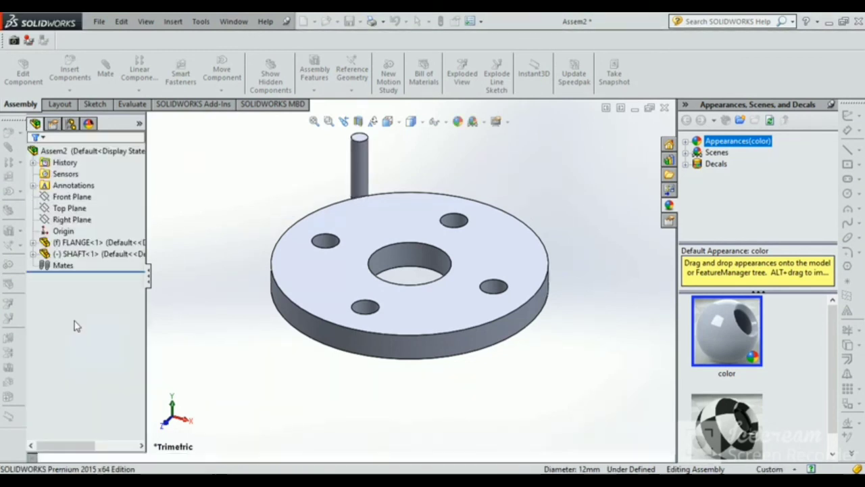
click(66, 73)
click(56, 332)
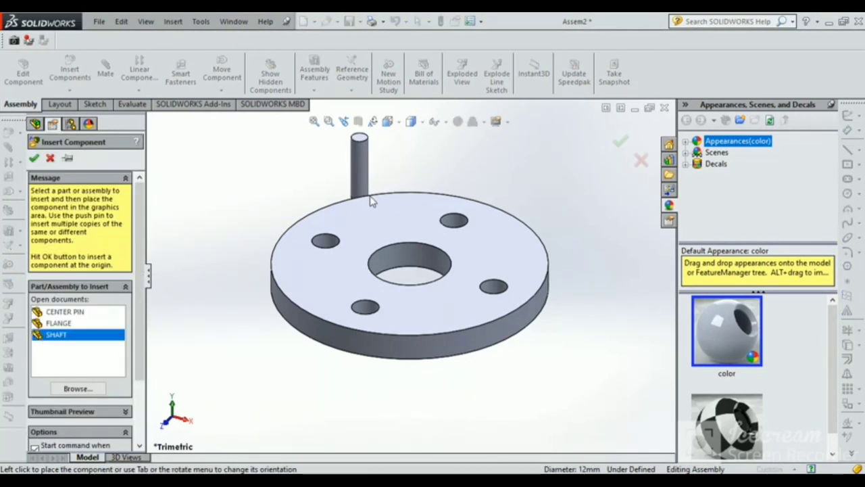
click(483, 193)
click(70, 71)
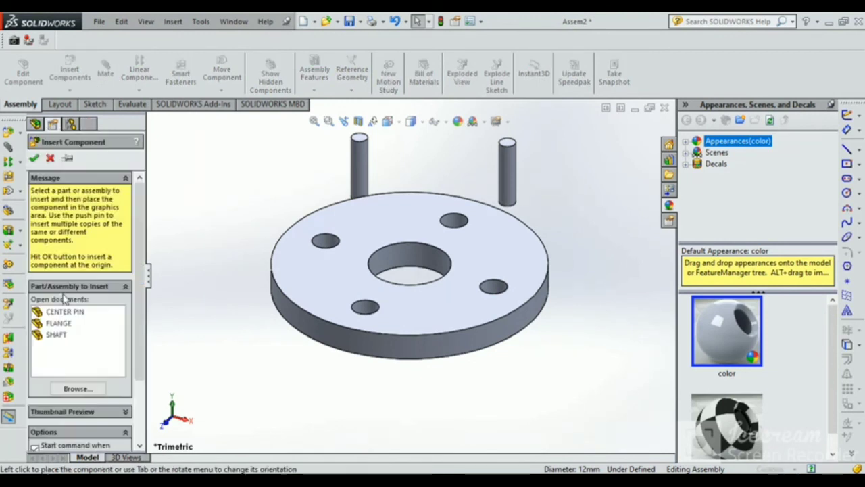
click(57, 334)
click(273, 201)
Insert the CENTER PIN at the flange's middle hole, then return to the isometric view.
click(70, 72)
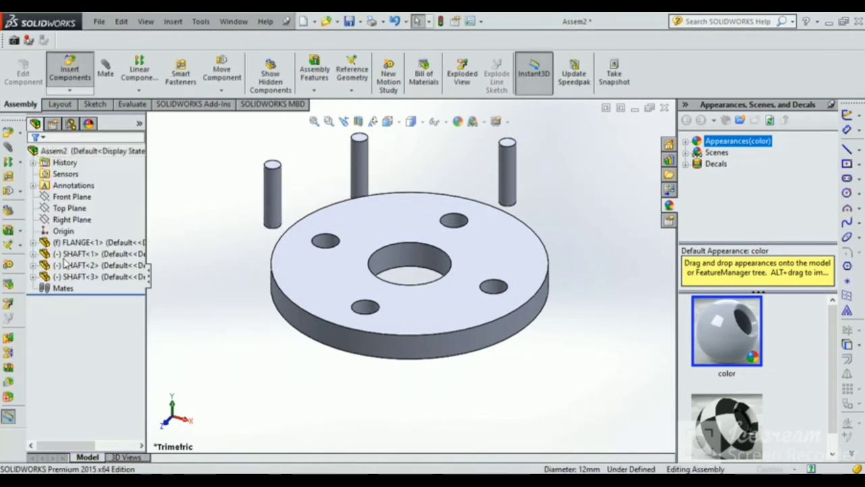
click(52, 313)
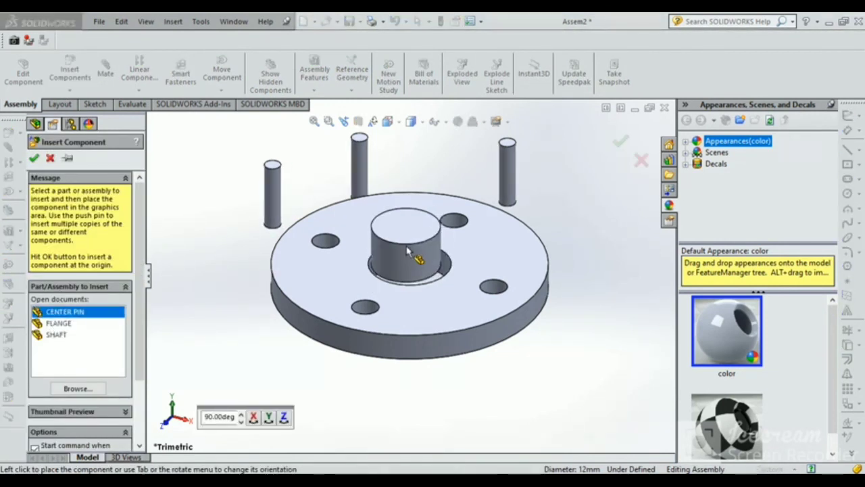
click(407, 250)
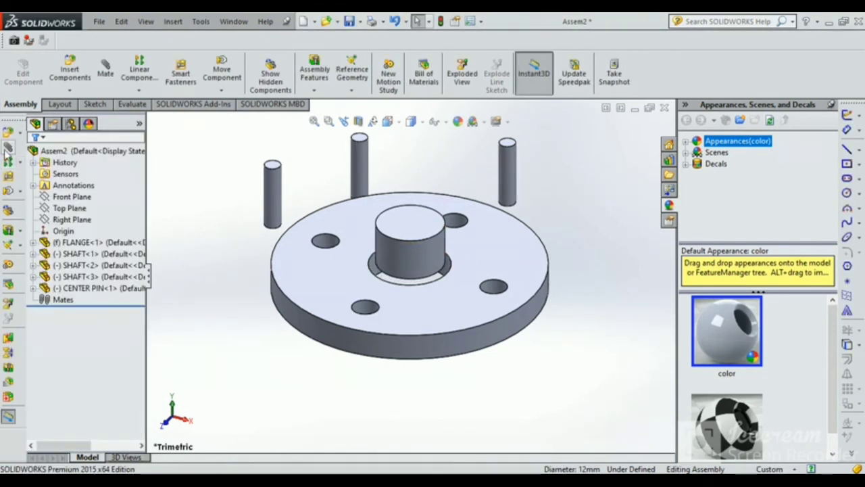
scroll(426, 248, up, 1)
mouse_move(424, 248)
middle_down()
mouse_move(428, 347)
mouse_move(453, 369)
middle_up()
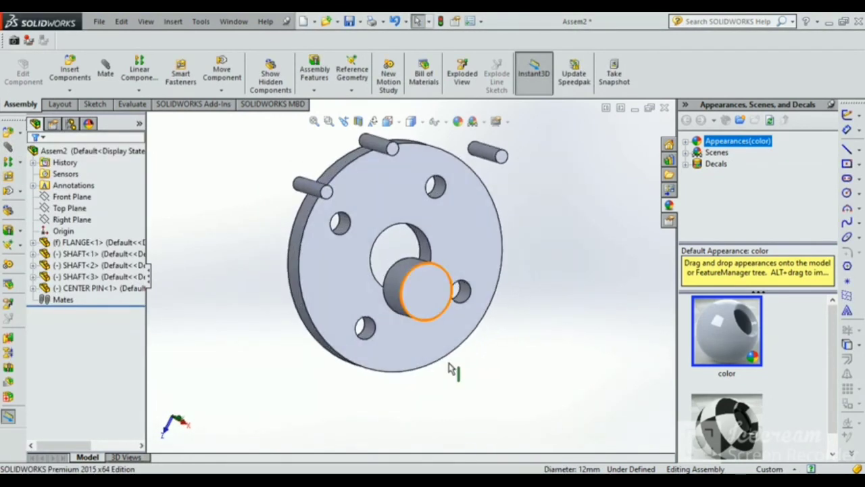
click(427, 256)
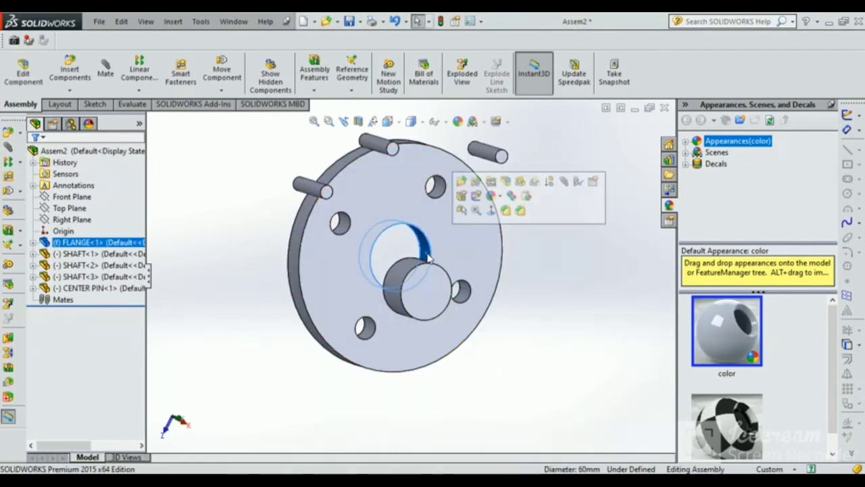
click(481, 200)
click(506, 262)
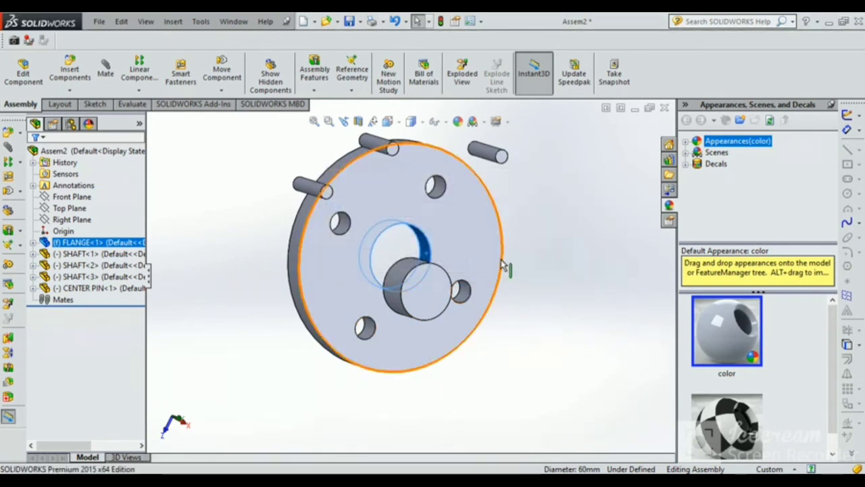
right_click(423, 251)
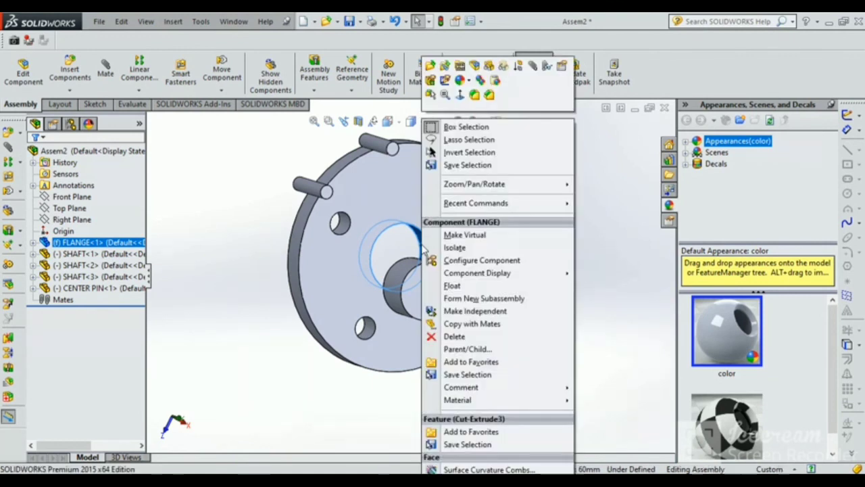
click(519, 300)
mouse_move(519, 299)
middle_down()
mouse_move(521, 149)
mouse_move(286, 398)
mouse_move(448, 261)
mouse_move(437, 325)
middle_up()
key(ctrl+7)
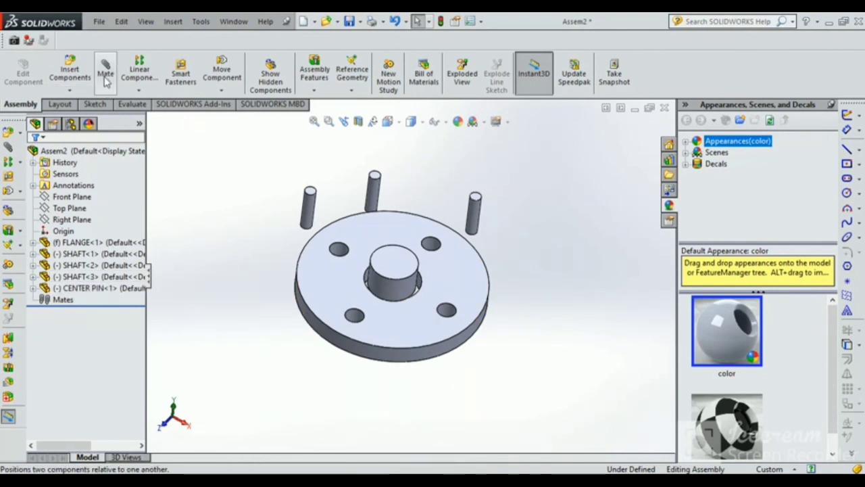
click(106, 81)
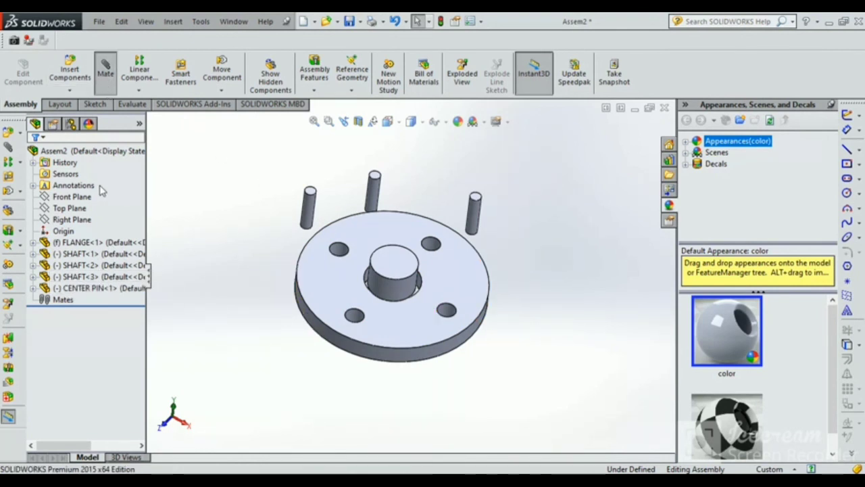
scroll(87, 425, down, 3)
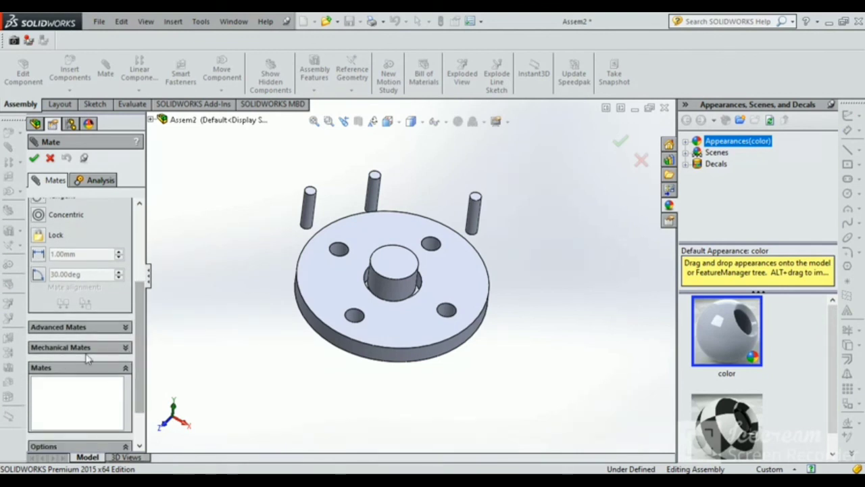
click(627, 140)
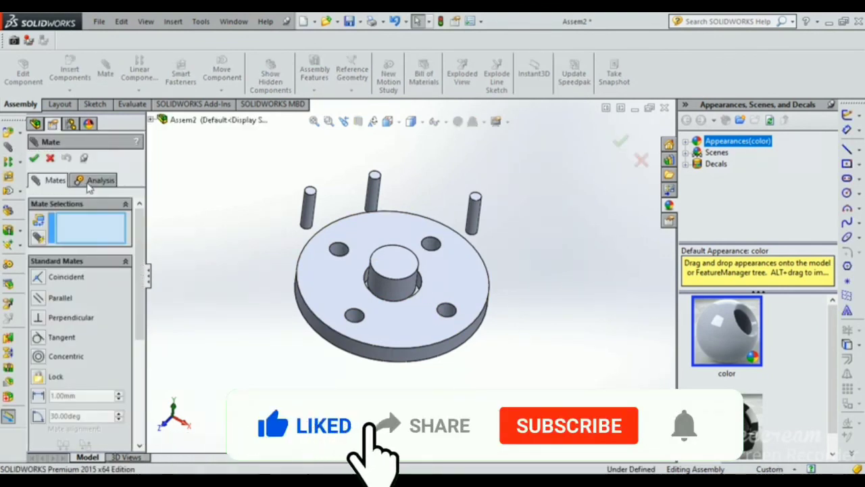
scroll(81, 255, down, 3)
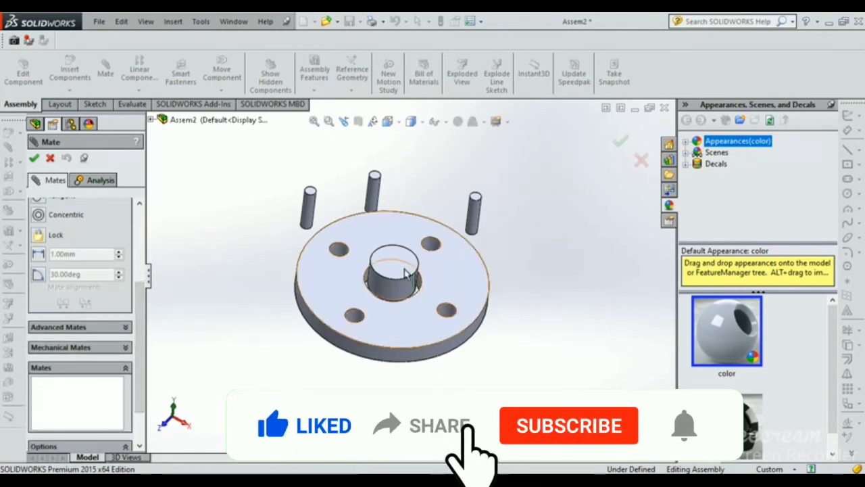
click(620, 140)
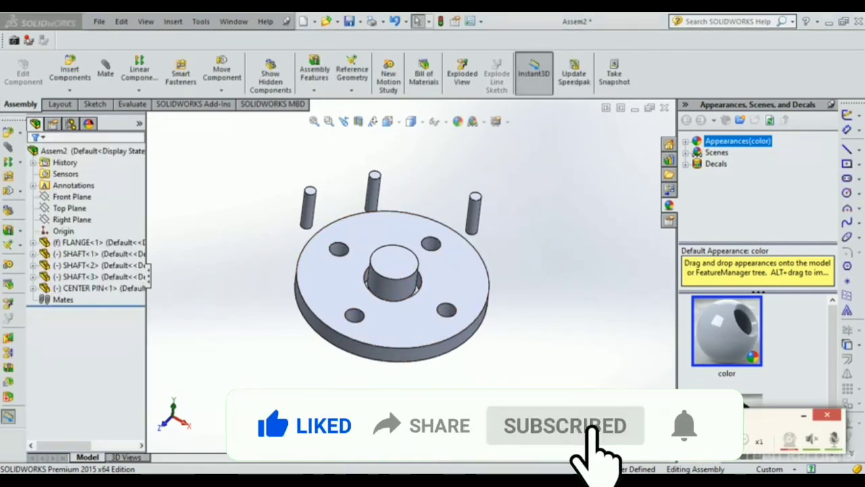